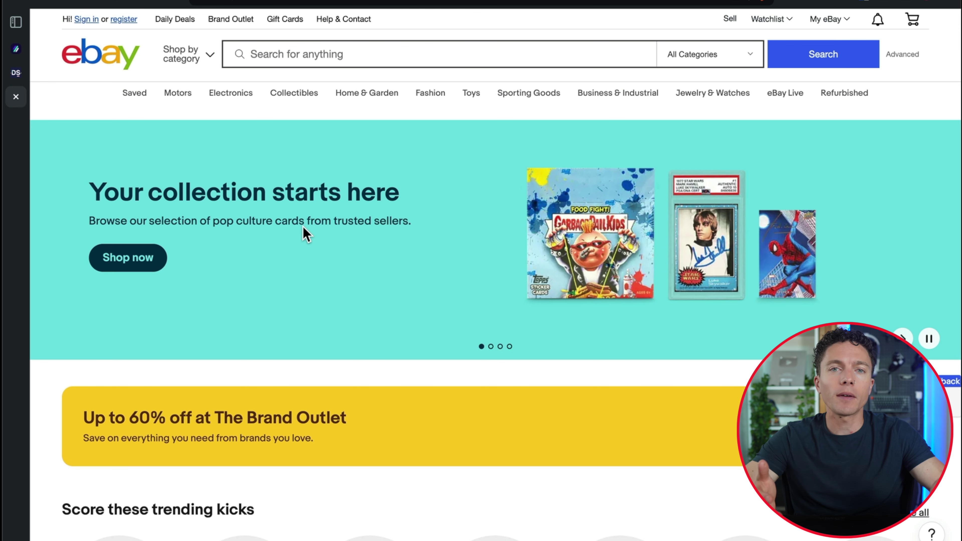
Open Market Insights and review the 7-day trending eBay products with their sales, price and profit
{"action": "scroll", "coordinate": [507, 389], "scroll_direction": "down", "scroll_amount": 15}
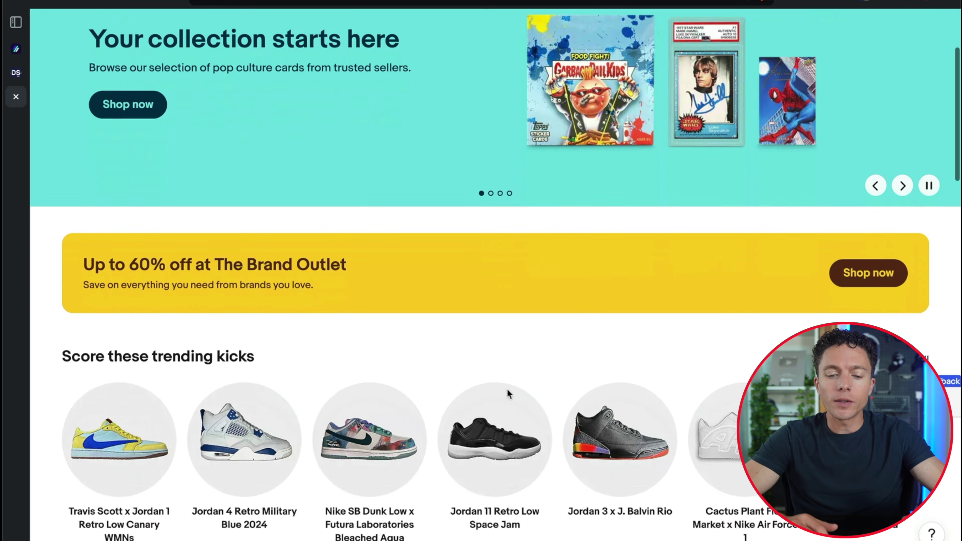
{"action": "scroll", "coordinate": [508, 393], "scroll_direction": "down", "scroll_amount": 2}
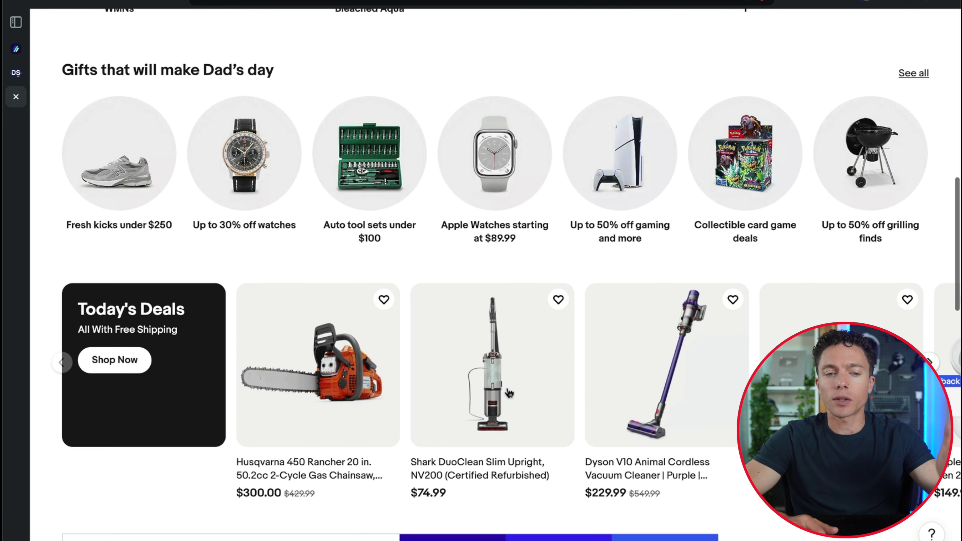
{"action": "scroll", "coordinate": [509, 393], "scroll_direction": "down", "scroll_amount": 5}
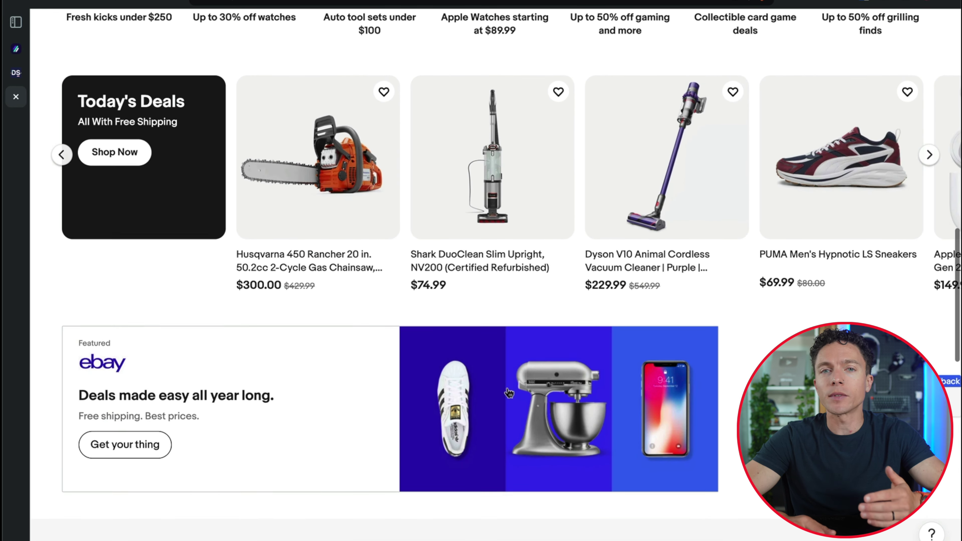
{"action": "scroll", "coordinate": [508, 392], "scroll_direction": "down", "scroll_amount": 1}
{"action": "scroll", "coordinate": [508, 393], "scroll_direction": "up", "scroll_amount": 10}
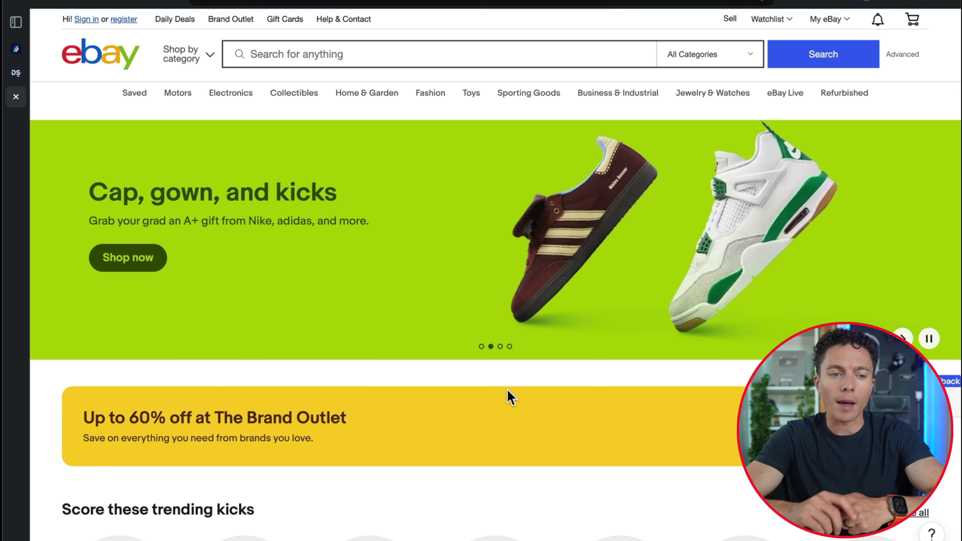
{"action": "left_click", "coordinate": [16, 50]}
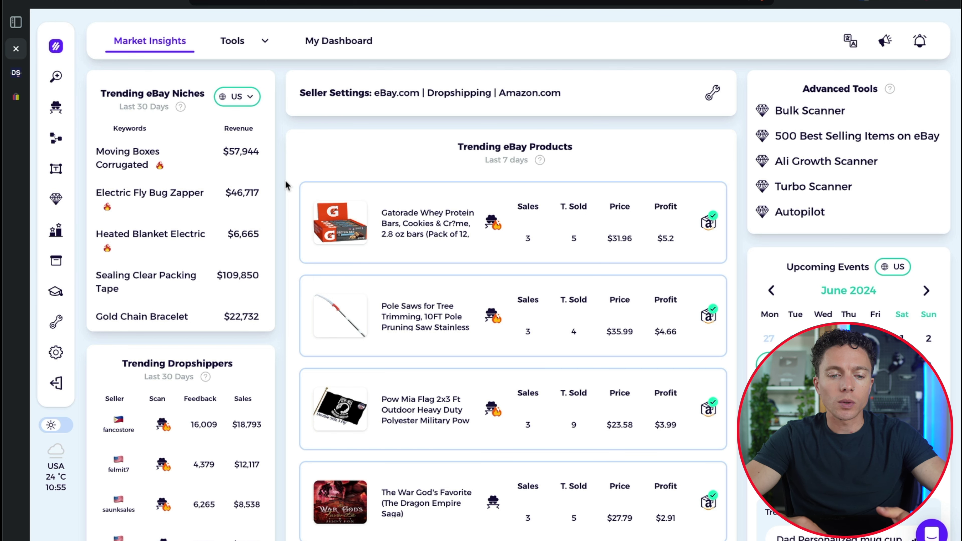
{"action": "scroll", "coordinate": [284, 303], "scroll_direction": "down", "scroll_amount": 3}
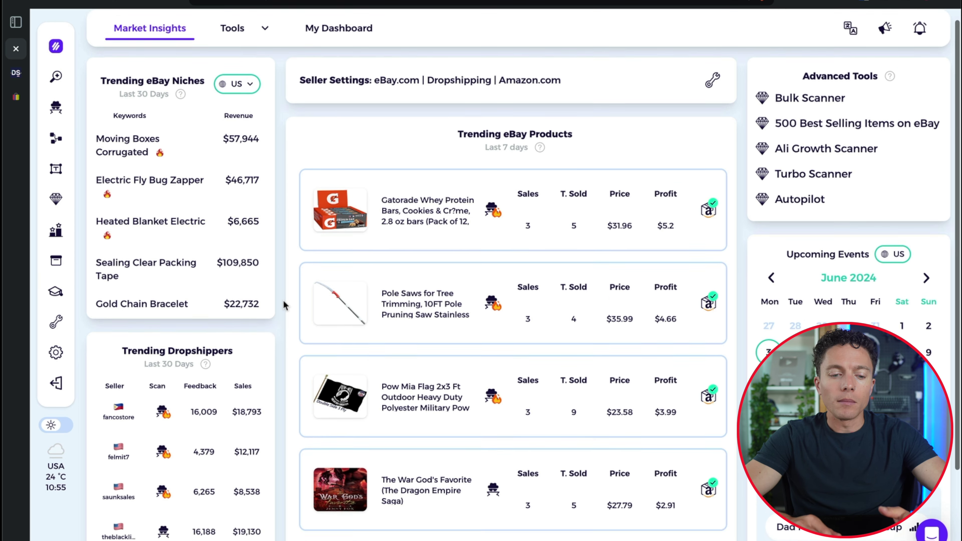
{"action": "scroll", "coordinate": [285, 303], "scroll_direction": "up", "scroll_amount": 3}
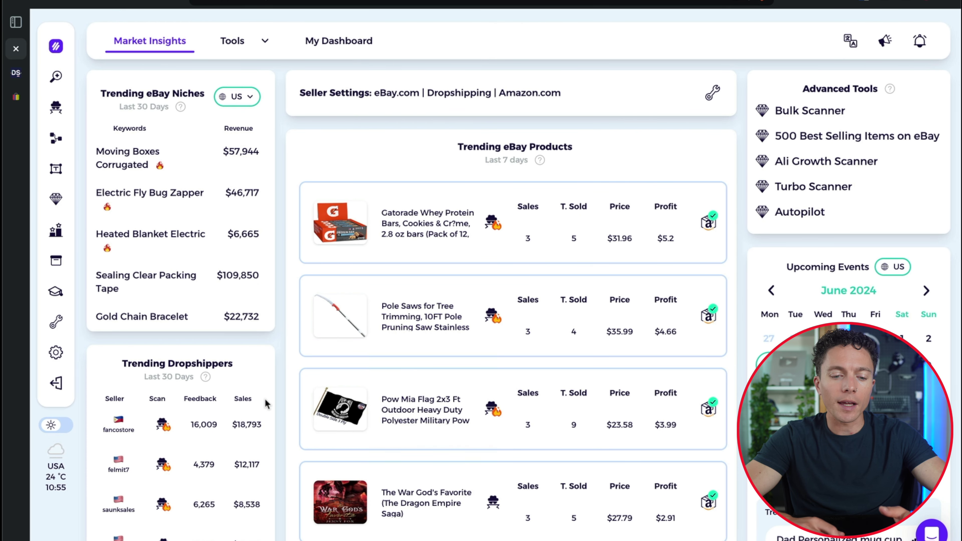
{"action": "scroll", "coordinate": [279, 401], "scroll_direction": "down", "scroll_amount": 1}
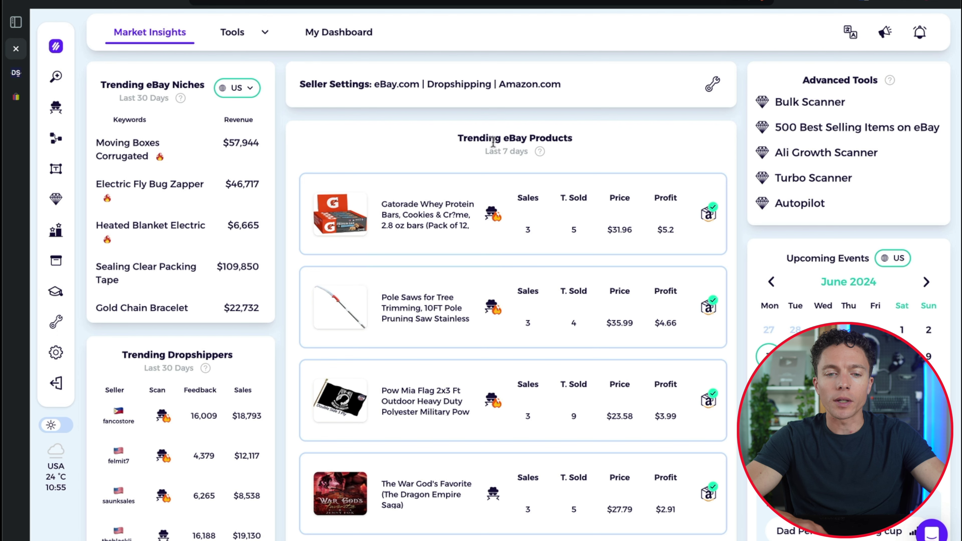
{"action": "scroll", "coordinate": [589, 141], "scroll_direction": "up", "scroll_amount": 5}
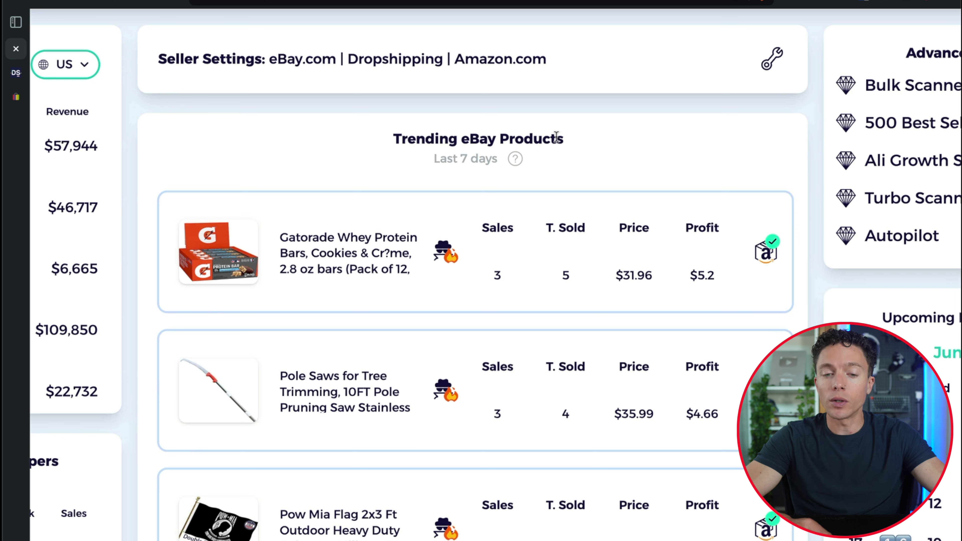
{"action": "left_click_drag", "start_coordinate": [438, 159], "coordinate": [493, 161]}
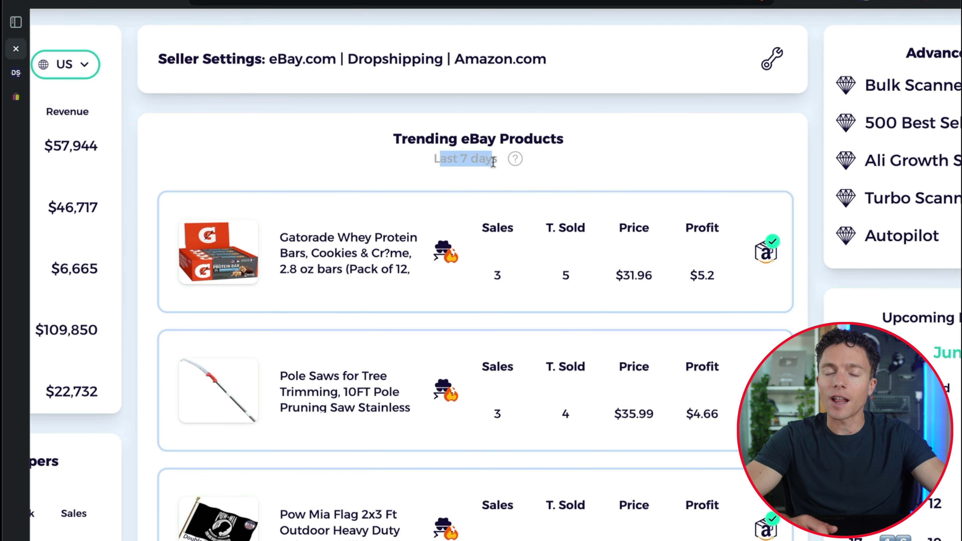
{"action": "left_click", "coordinate": [810, 132]}
{"action": "scroll", "coordinate": [809, 134], "scroll_direction": "down", "scroll_amount": 2}
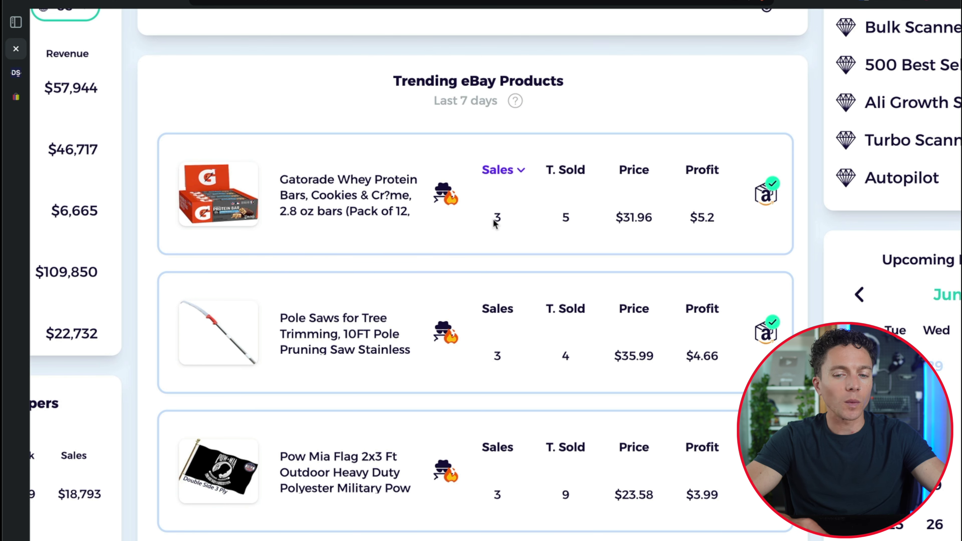
{"action": "scroll", "coordinate": [569, 219], "scroll_direction": "down", "scroll_amount": 2}
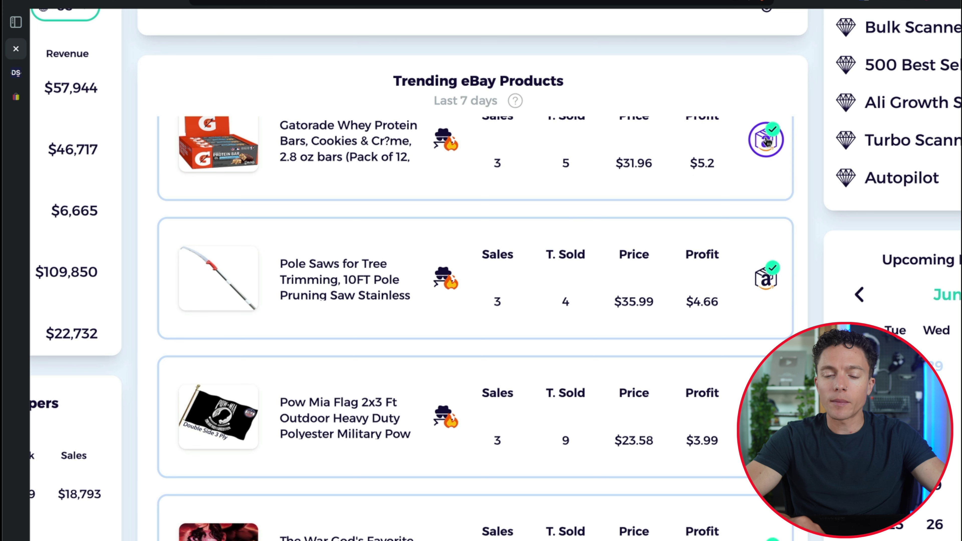
{"action": "scroll", "coordinate": [700, 178], "scroll_direction": "up", "scroll_amount": 1}
{"action": "left_click_drag", "start_coordinate": [688, 181], "coordinate": [722, 184]}
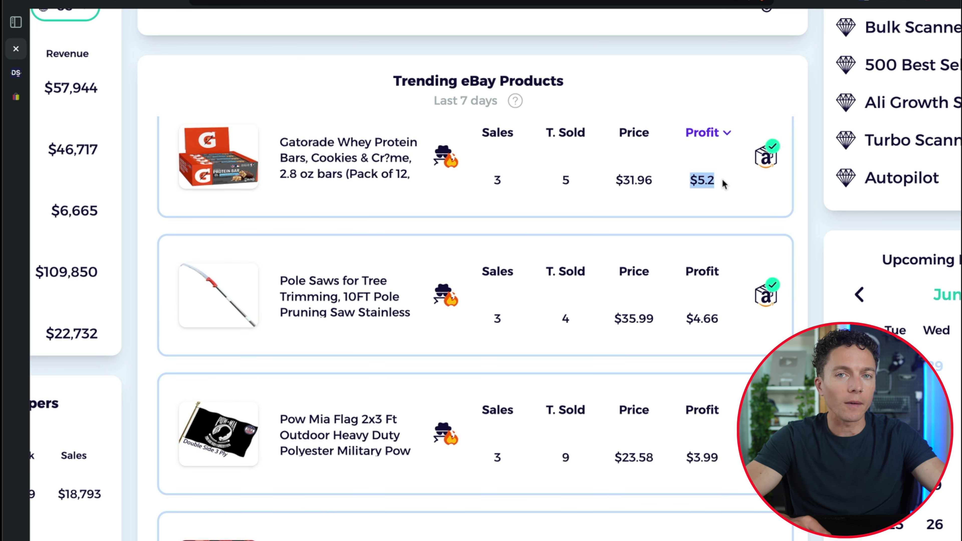
{"action": "left_click", "coordinate": [808, 191]}
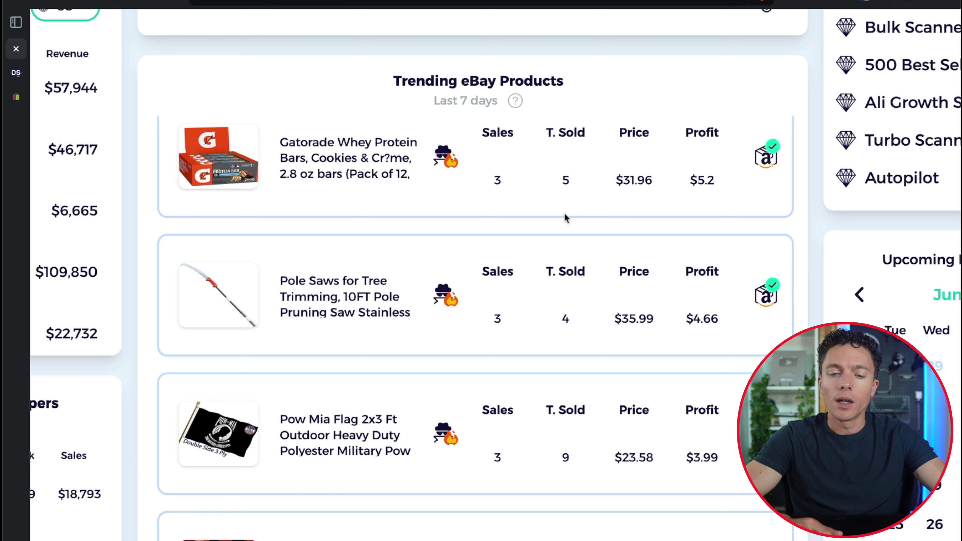
{"action": "left_click", "coordinate": [497, 132]}
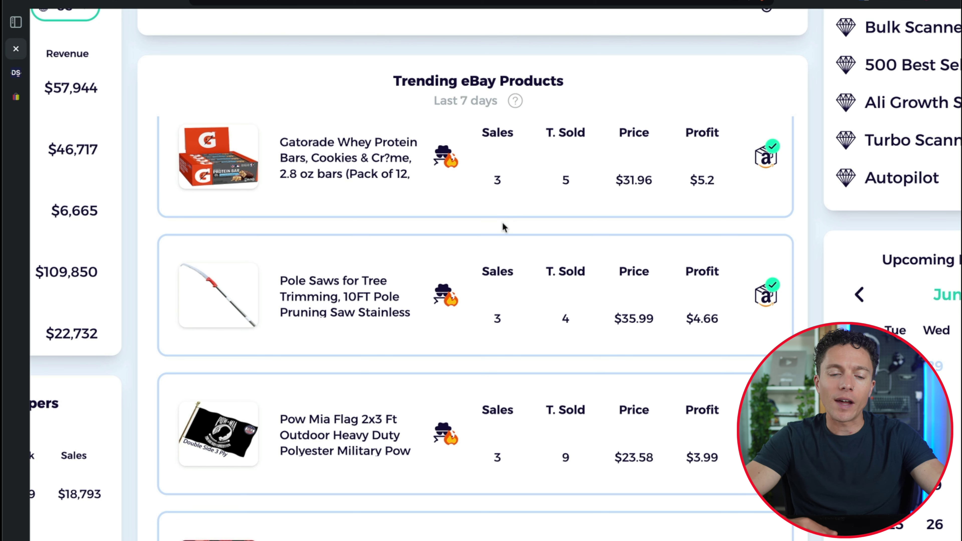
{"action": "scroll", "coordinate": [516, 234], "scroll_direction": "down", "scroll_amount": 1}
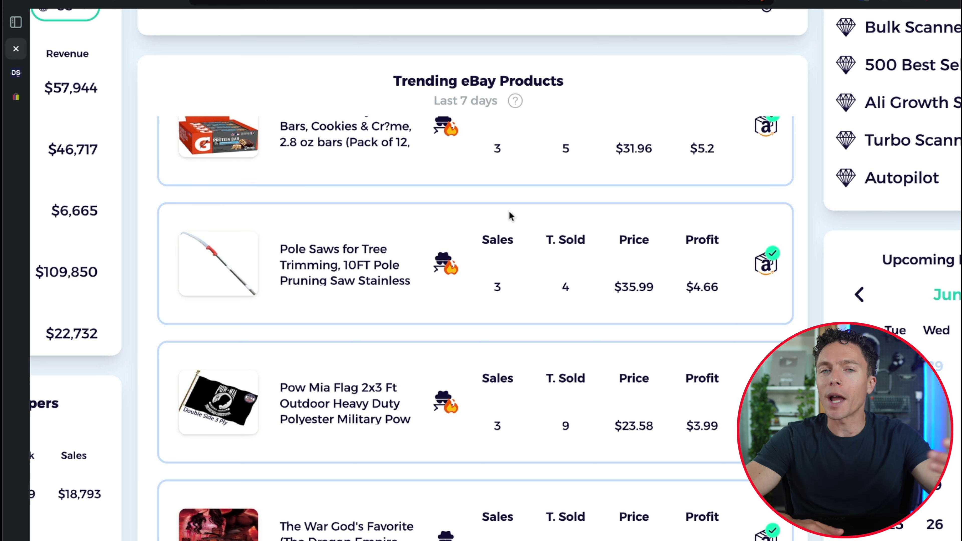
{"action": "scroll", "coordinate": [509, 216], "scroll_direction": "down", "scroll_amount": 2}
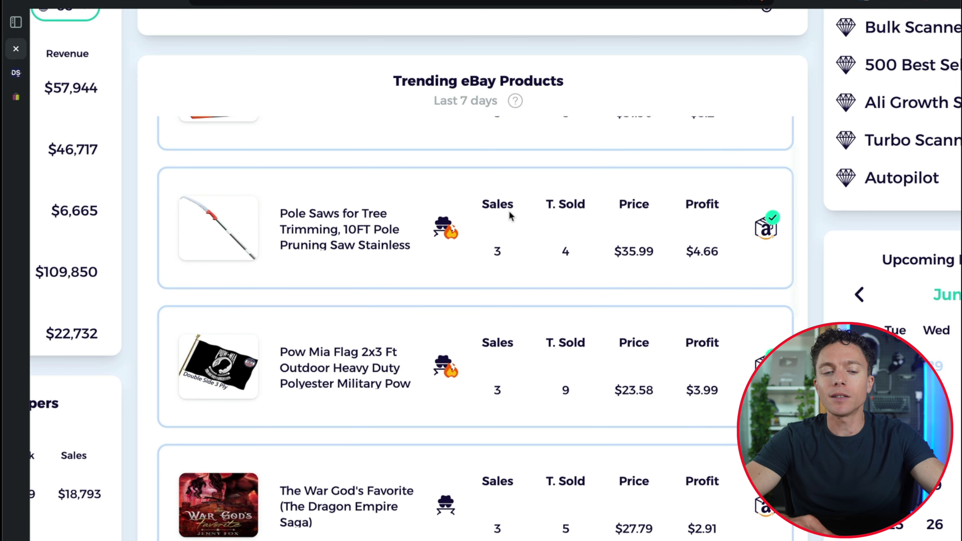
{"action": "scroll", "coordinate": [509, 216], "scroll_direction": "down", "scroll_amount": 1}
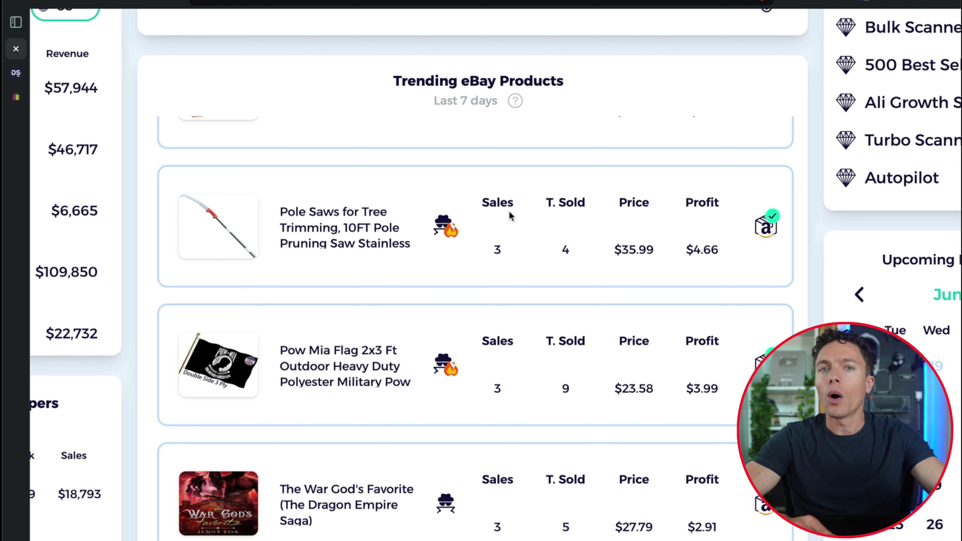
{"action": "scroll", "coordinate": [510, 216], "scroll_direction": "down", "scroll_amount": 2}
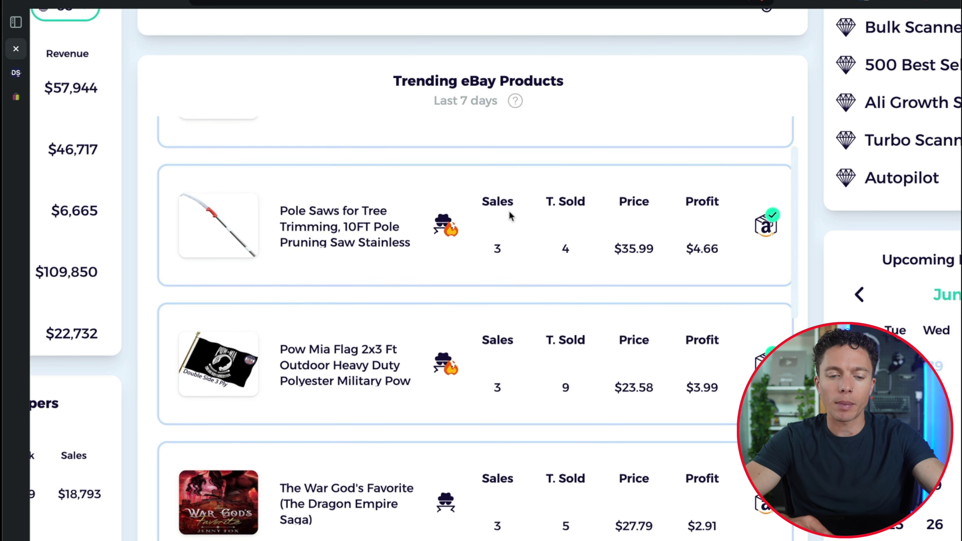
{"action": "scroll", "coordinate": [509, 216], "scroll_direction": "down", "scroll_amount": 3}
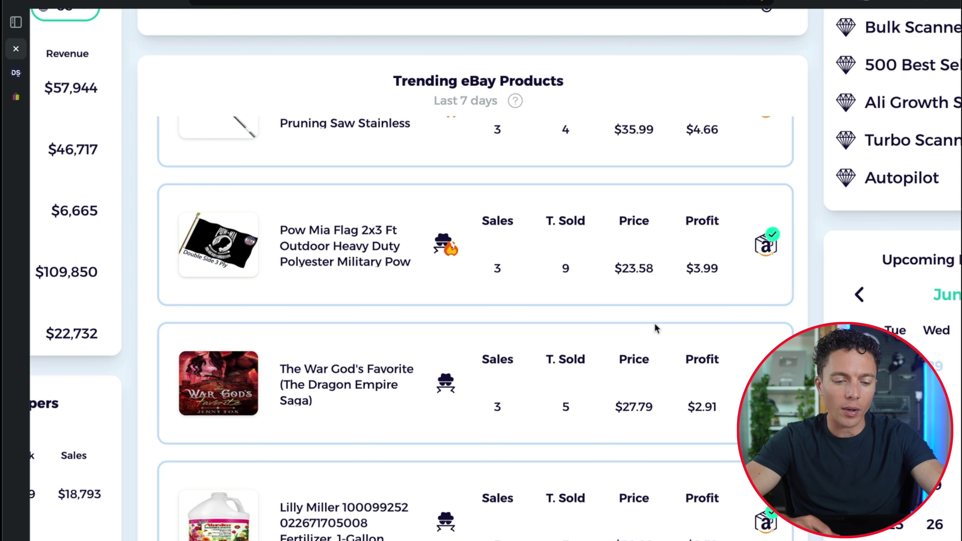
{"action": "scroll", "coordinate": [655, 327], "scroll_direction": "down", "scroll_amount": 3}
{"action": "scroll", "coordinate": [651, 335], "scroll_direction": "up", "scroll_amount": 10}
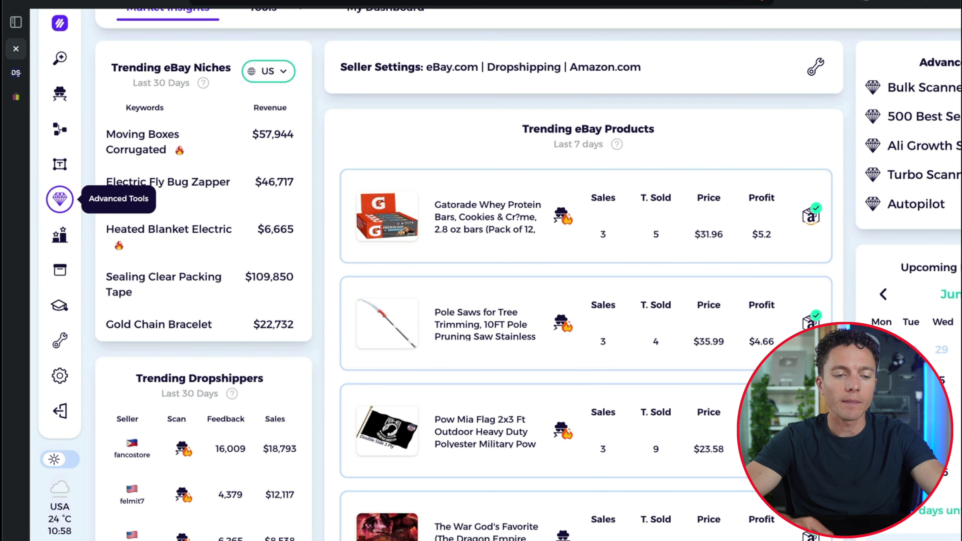
Go to Advanced Tools > Autopilot, zoom out, and start a new scan prefilled with Amazon.com
{"action": "left_click", "coordinate": [60, 199]}
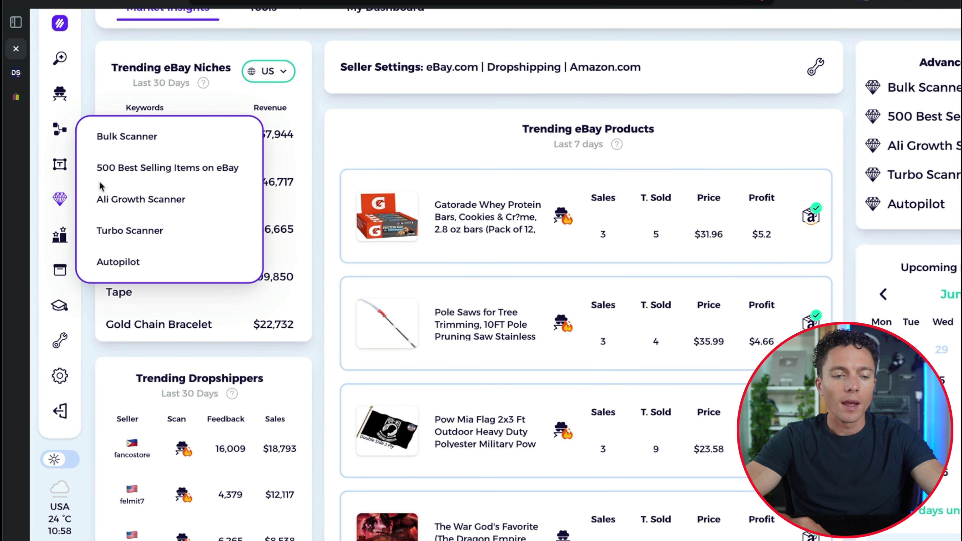
{"action": "left_click", "coordinate": [129, 270]}
{"action": "key", "text": "ctrl+minus"}
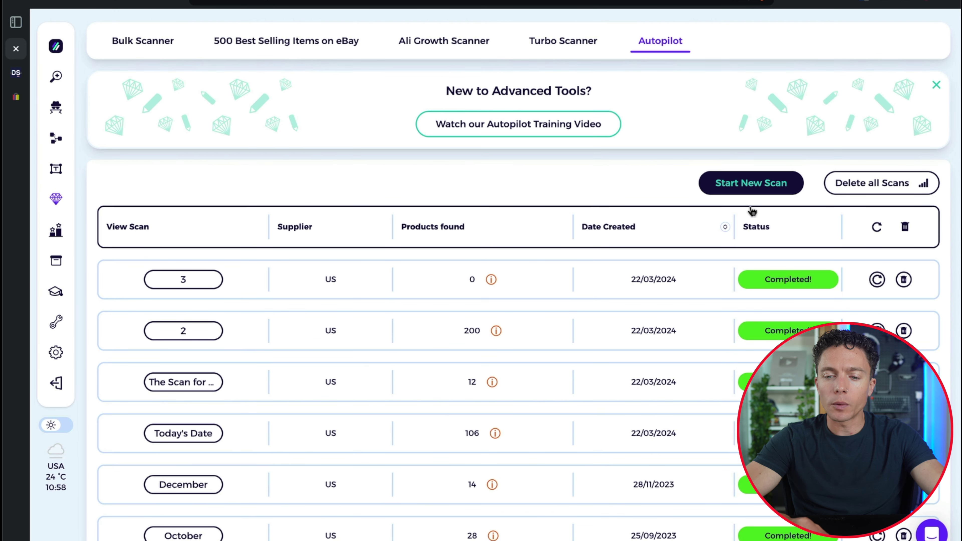
{"action": "left_click", "coordinate": [775, 185]}
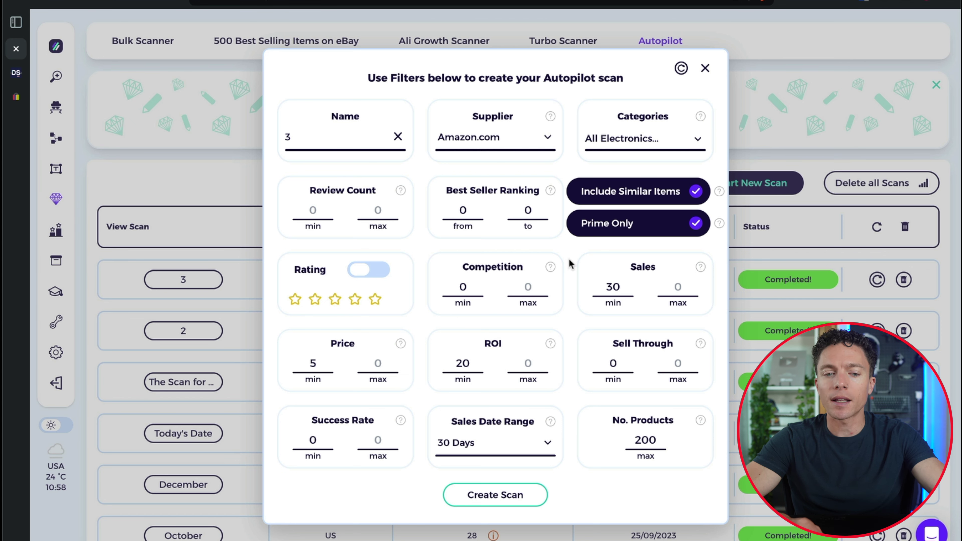
Name the new scan 6324 and keep Amazon.com as its supplier
{"action": "left_click", "coordinate": [321, 141]}
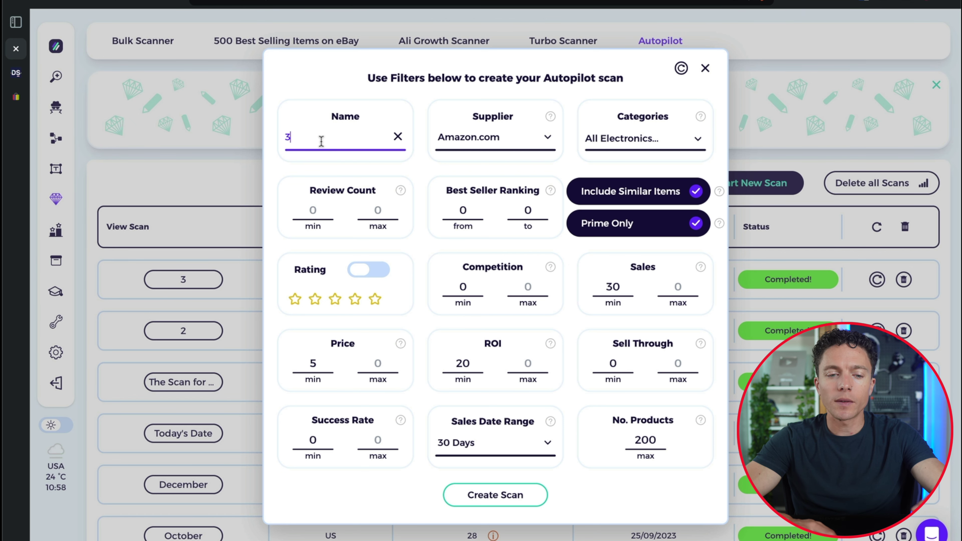
{"action": "double_click", "coordinate": [321, 141]}
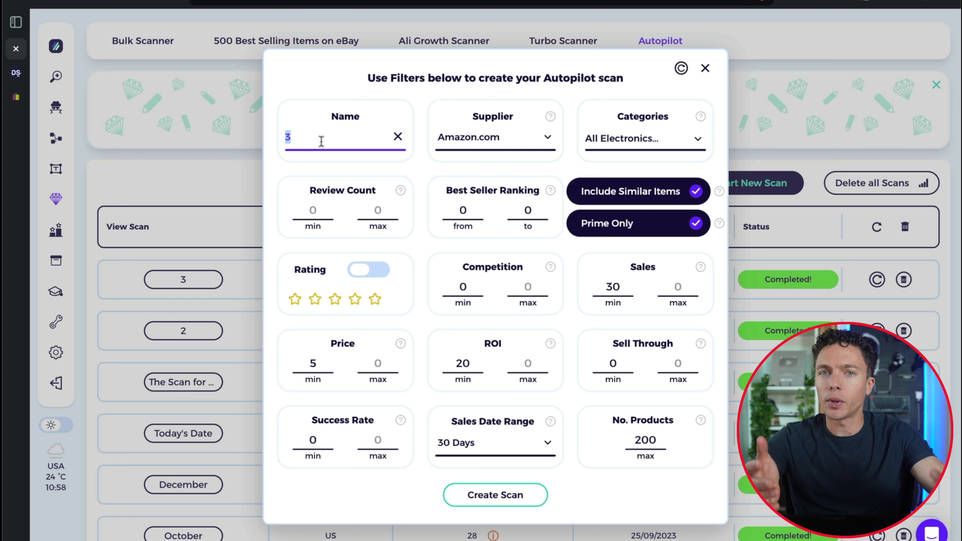
{"action": "type", "text": "6"}
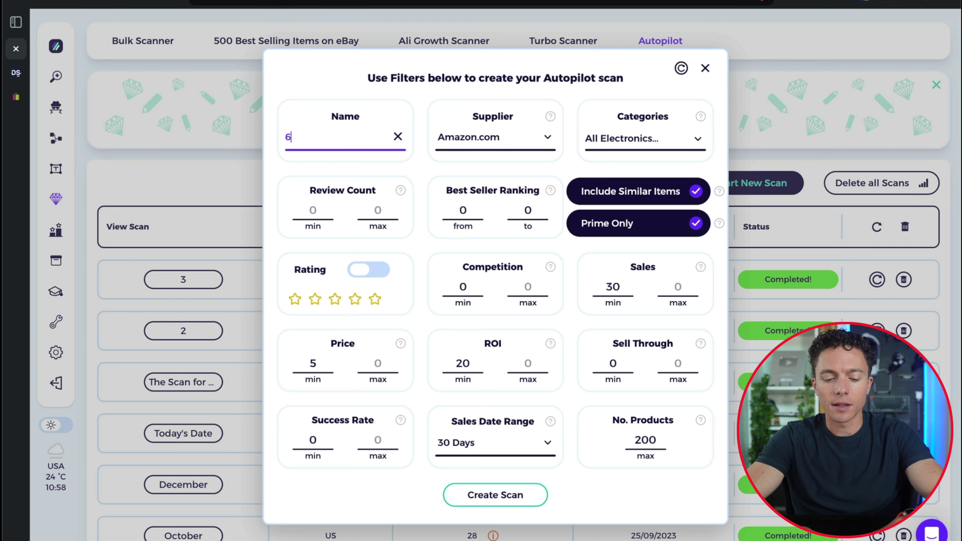
{"action": "type", "text": "324"}
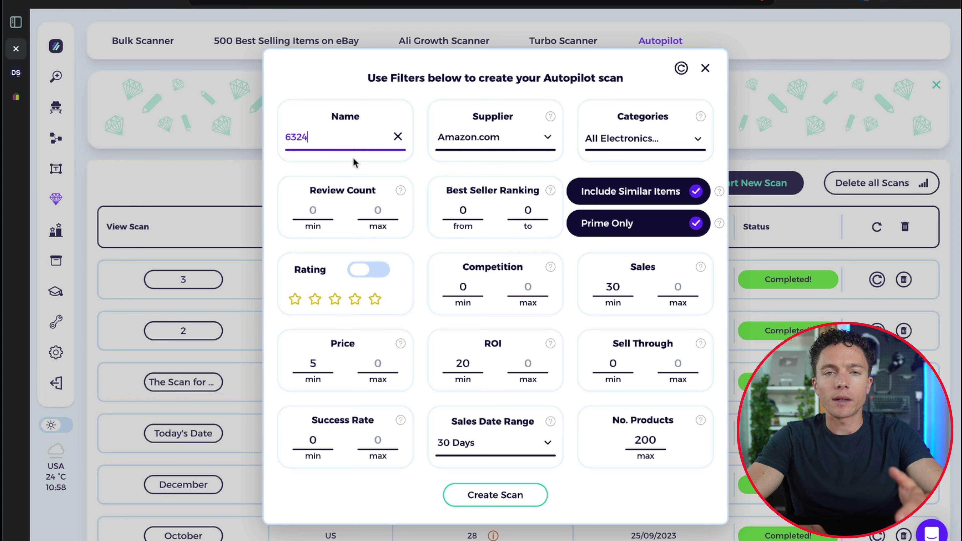
{"action": "left_click", "coordinate": [423, 172]}
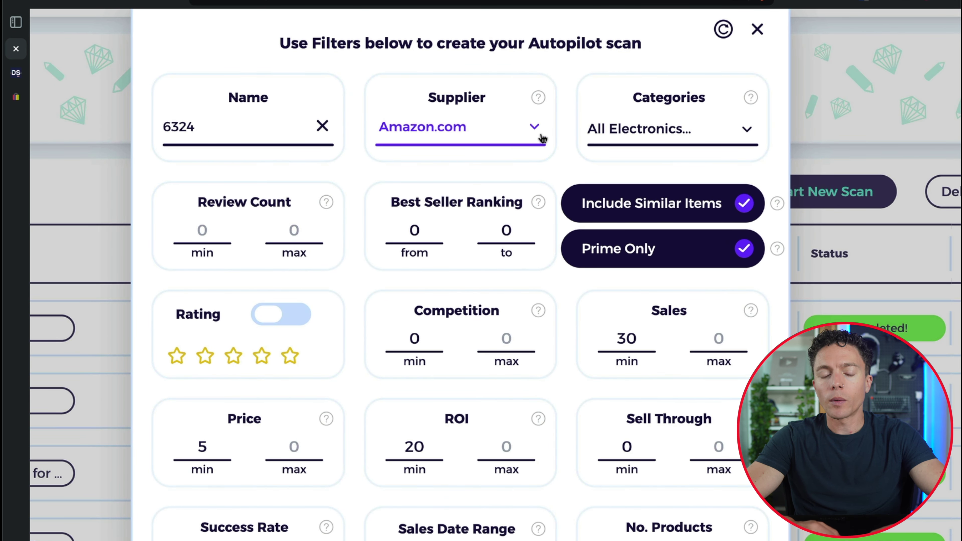
{"action": "left_click", "coordinate": [534, 128]}
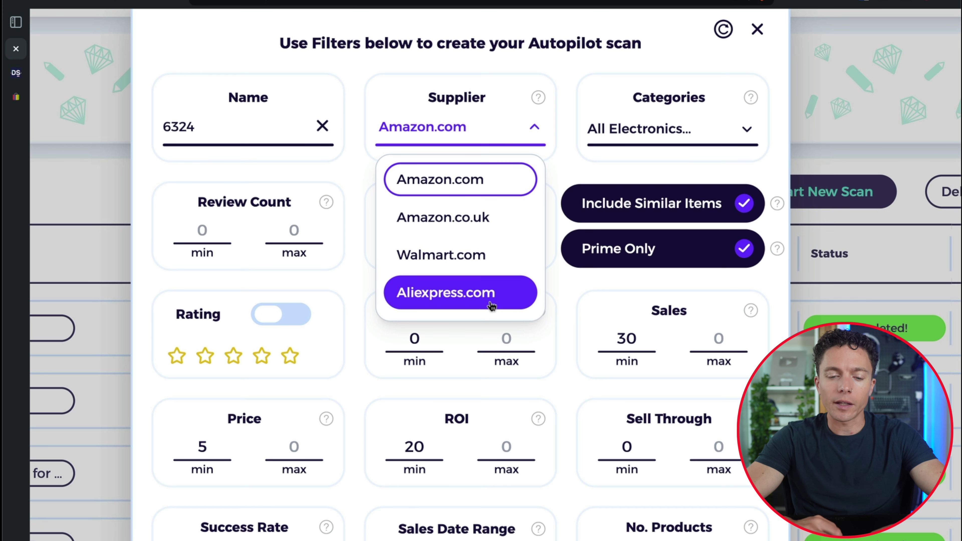
{"action": "left_click", "coordinate": [508, 188]}
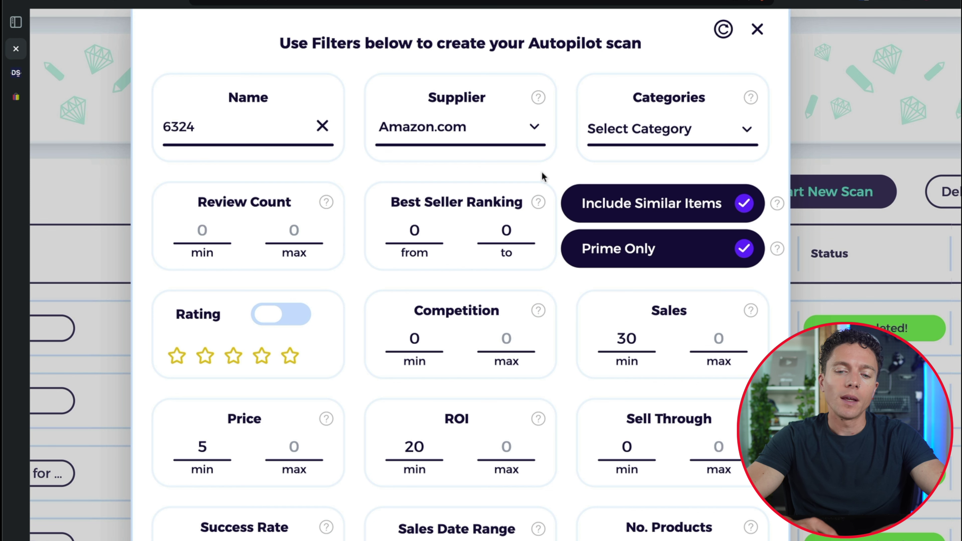
{"action": "scroll", "coordinate": [541, 177], "scroll_direction": "left", "scroll_amount": 1}
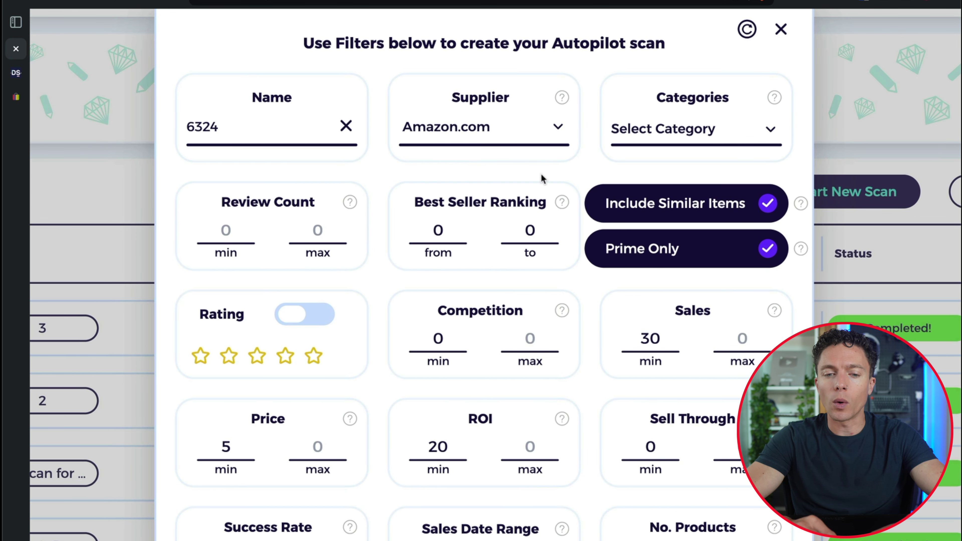
{"action": "scroll", "coordinate": [541, 176], "scroll_direction": "down", "scroll_amount": 1}
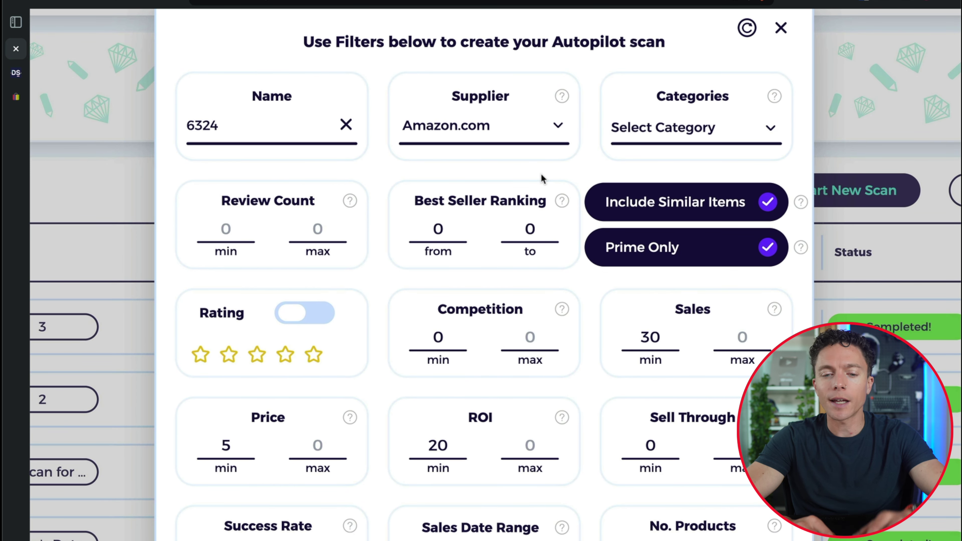
{"action": "scroll", "coordinate": [541, 174], "scroll_direction": "down", "scroll_amount": 1}
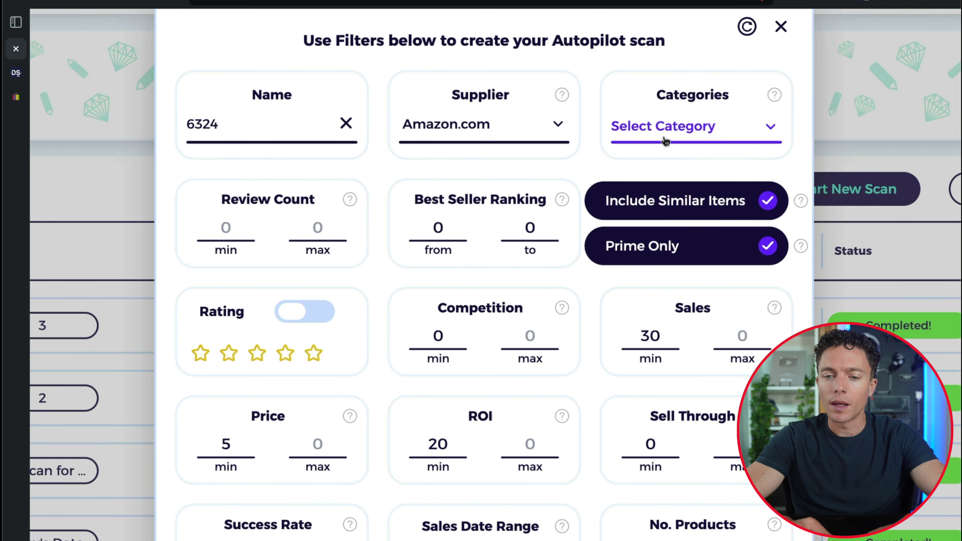
Tick Select All in the category picker for scan 6324 and save it
{"action": "left_click", "coordinate": [688, 118]}
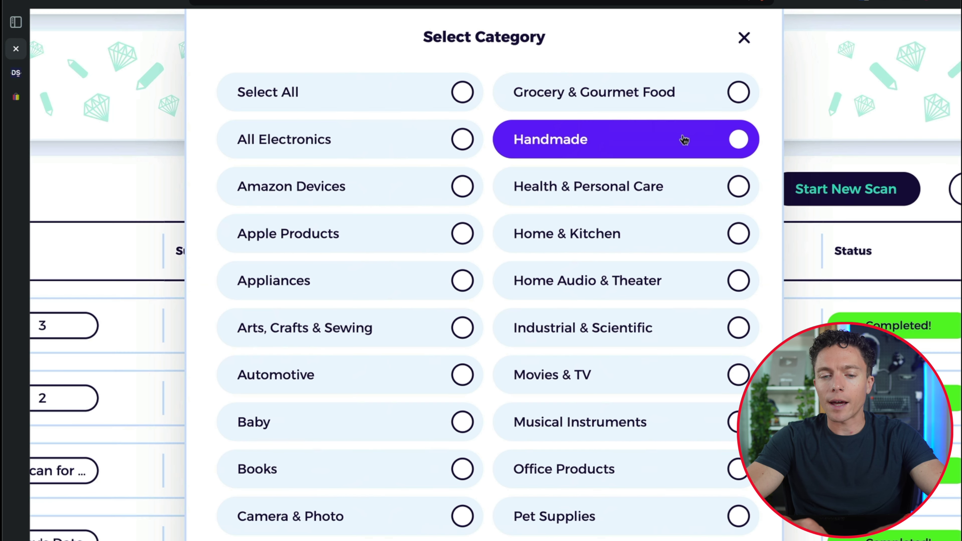
{"action": "scroll", "coordinate": [503, 303], "scroll_direction": "down", "scroll_amount": 15}
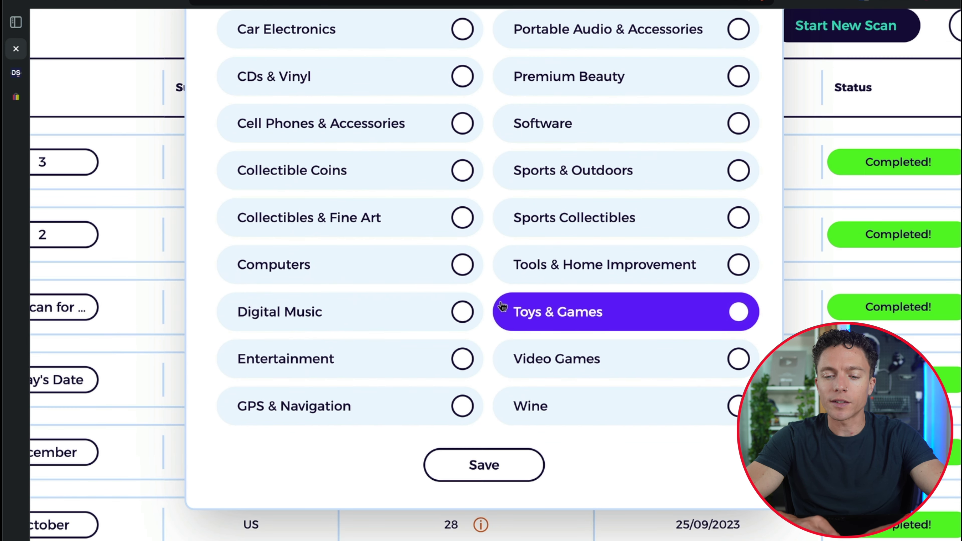
{"action": "scroll", "coordinate": [503, 303], "scroll_direction": "up", "scroll_amount": 15}
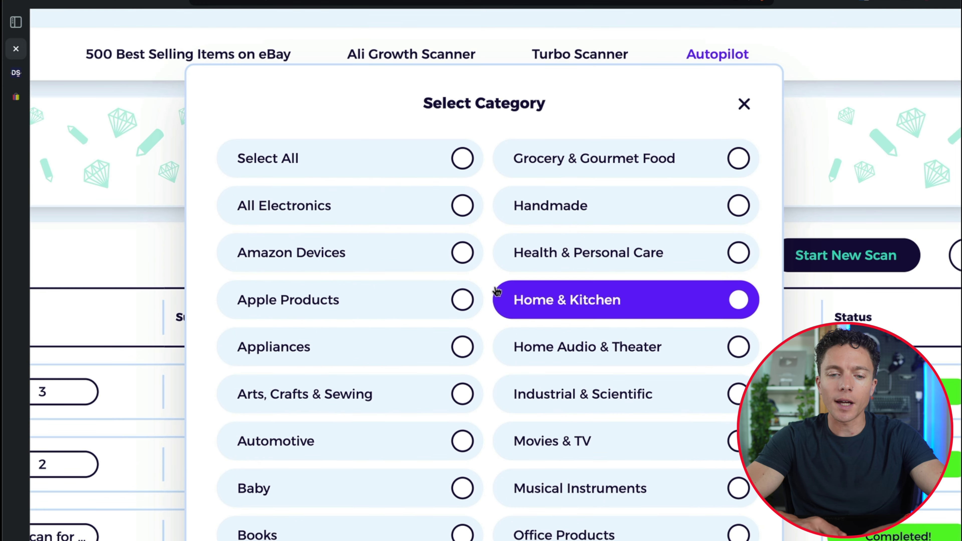
{"action": "left_click", "coordinate": [463, 167]}
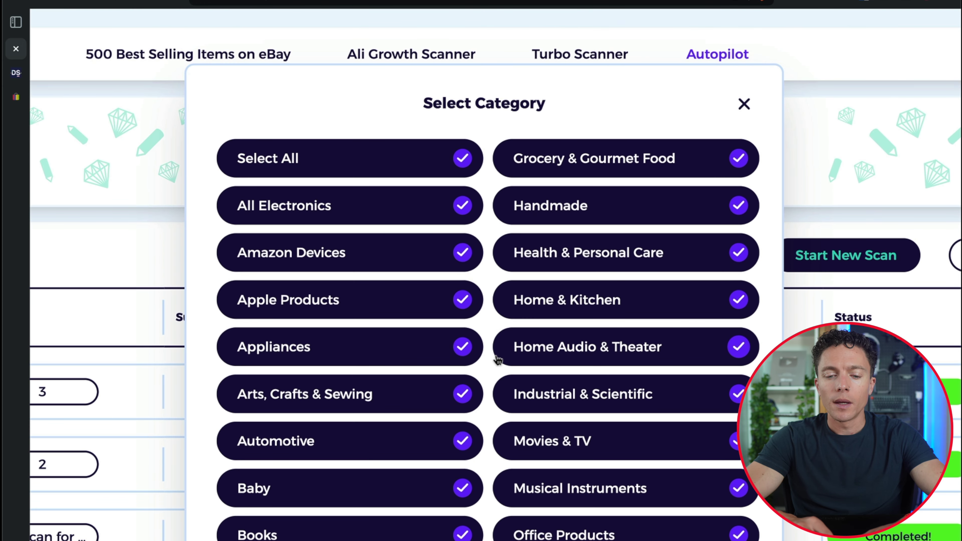
{"action": "key", "text": "ctrl+minus"}
{"action": "key", "text": "ctrl+minus"}
{"action": "key", "text": "ctrl+minus"}
{"action": "scroll", "coordinate": [487, 404], "scroll_direction": "down", "scroll_amount": 8}
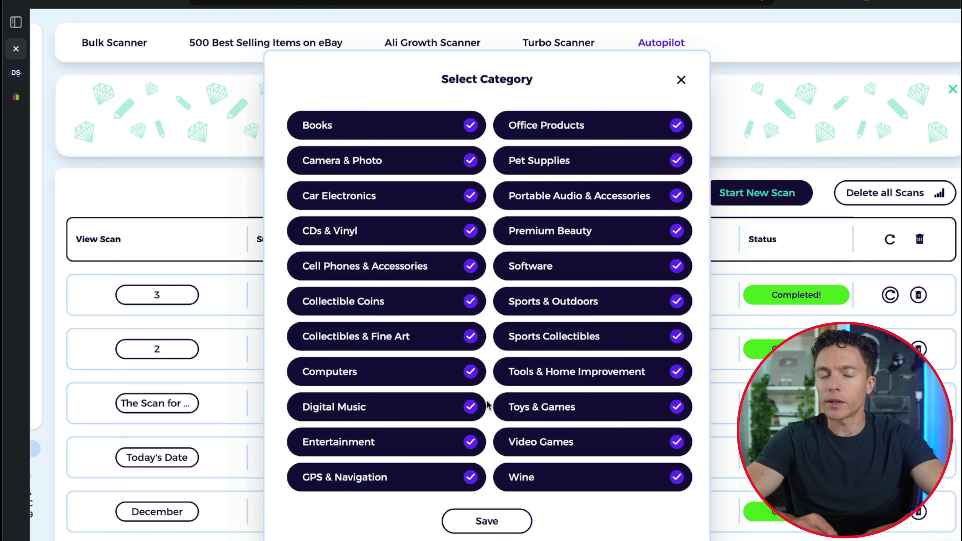
{"action": "scroll", "coordinate": [487, 404], "scroll_direction": "up", "scroll_amount": 8}
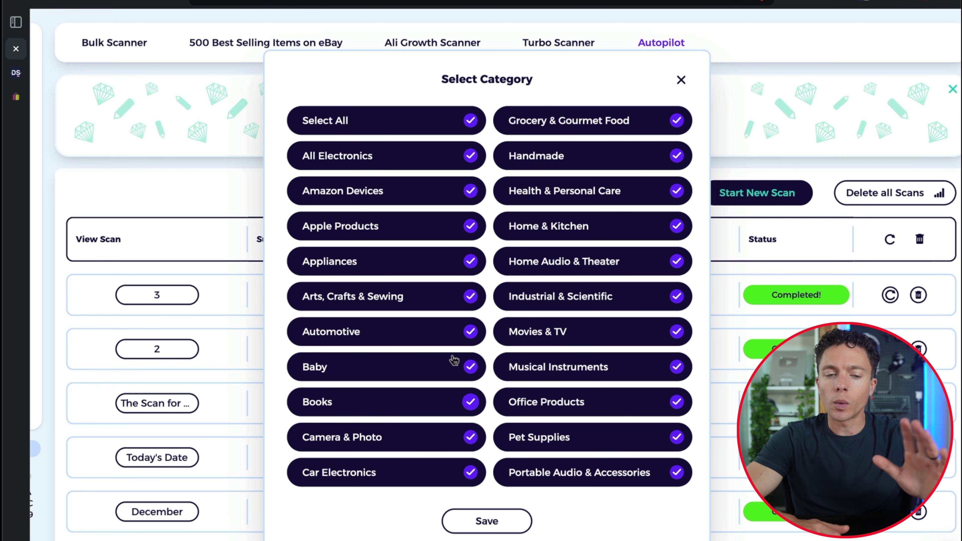
{"action": "left_click", "coordinate": [493, 521]}
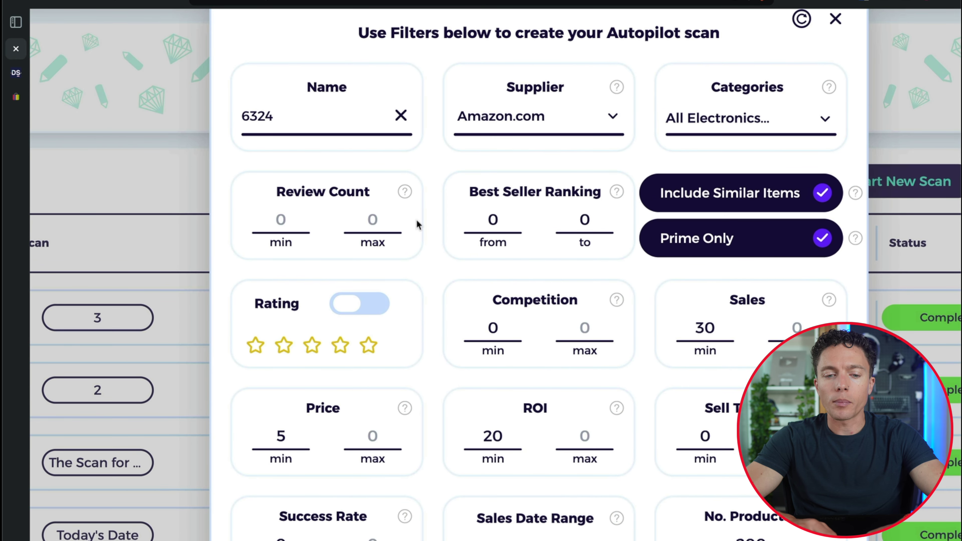
Set the Review Count maximum to 250
{"action": "left_click", "coordinate": [372, 222]}
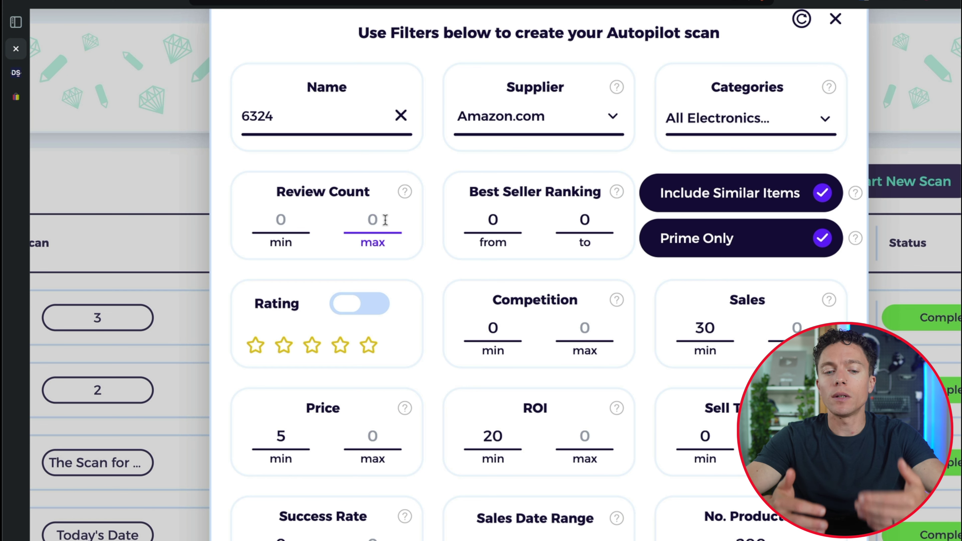
{"action": "type", "text": "50"}
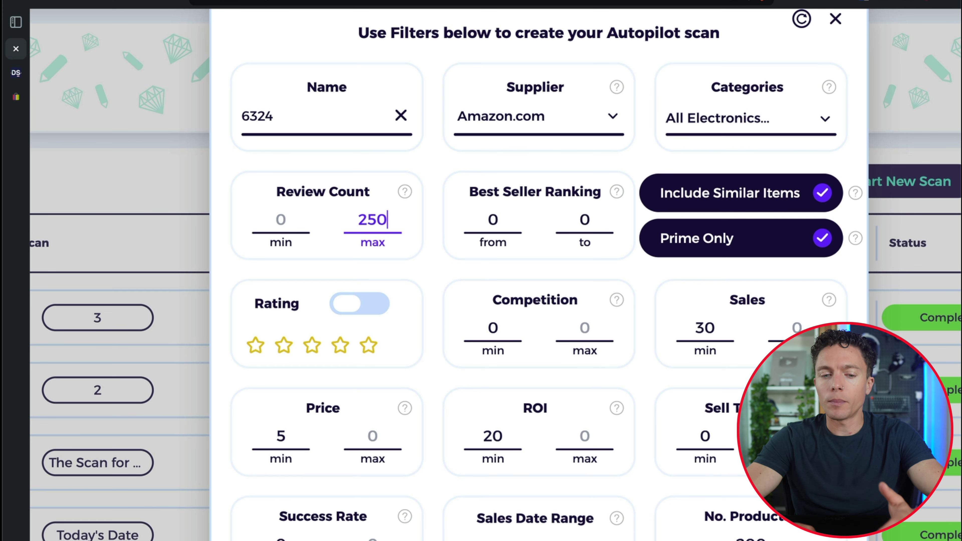
{"action": "left_click", "coordinate": [438, 257]}
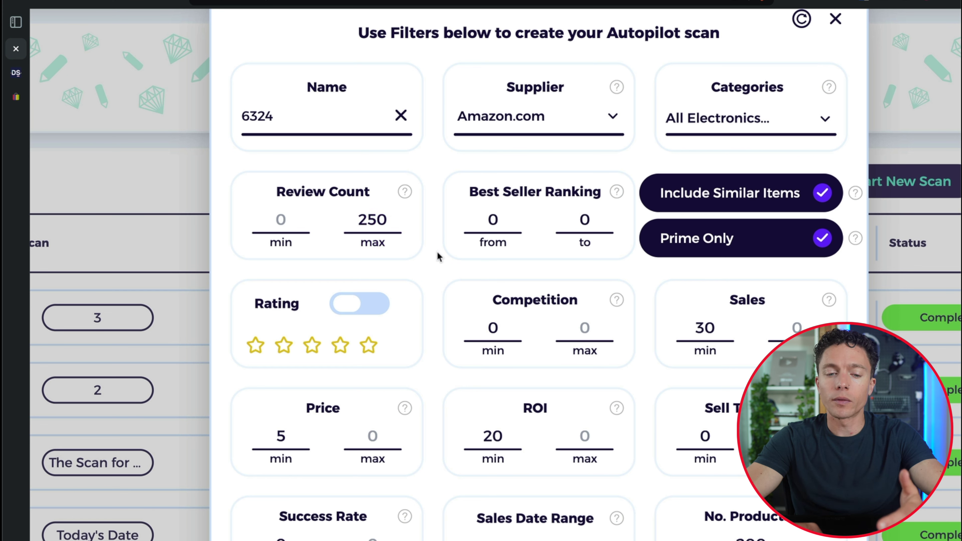
Return the Review Count minimum to 0 and leave it there
{"action": "left_click", "coordinate": [283, 221]}
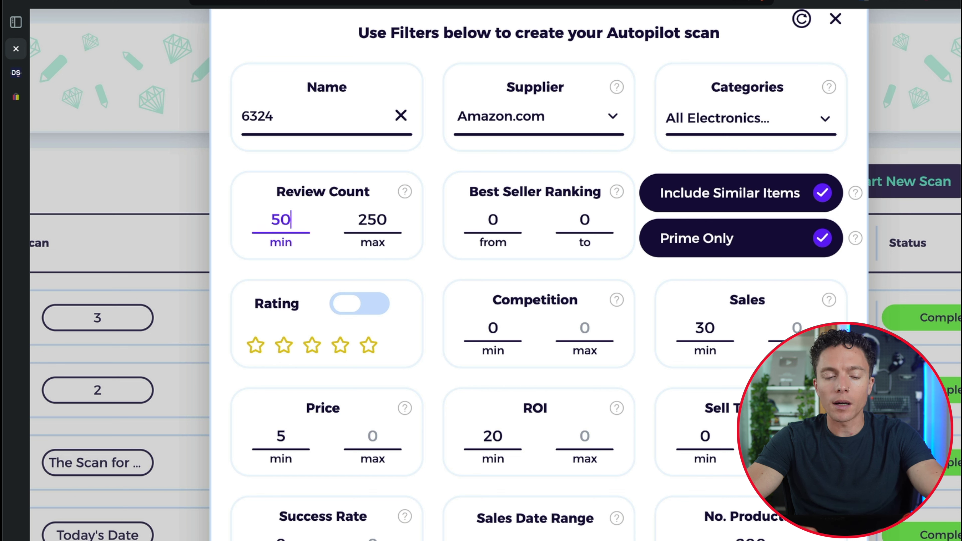
{"action": "type", "text": "50"}
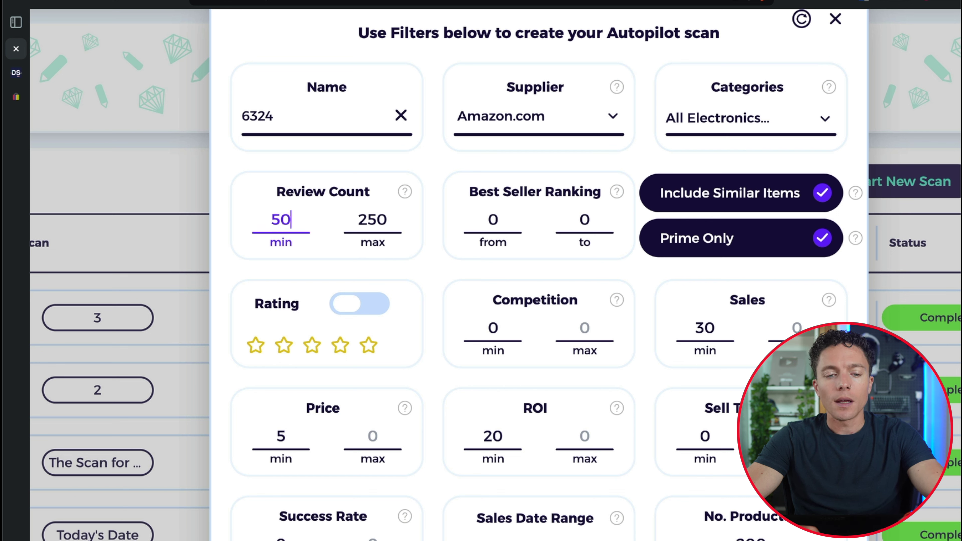
{"action": "left_click", "coordinate": [457, 273]}
{"action": "left_click", "coordinate": [303, 220]}
{"action": "double_click", "coordinate": [304, 221]}
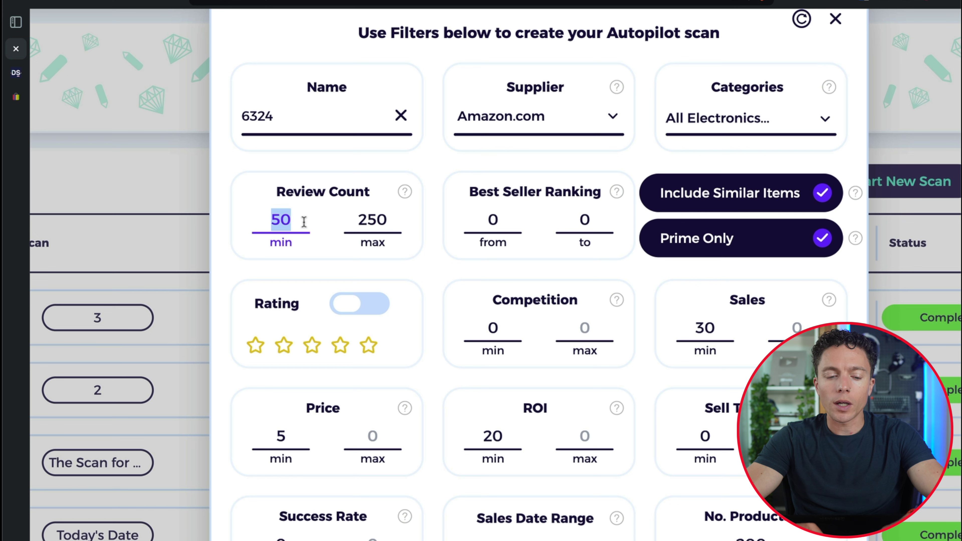
{"action": "type", "text": "0"}
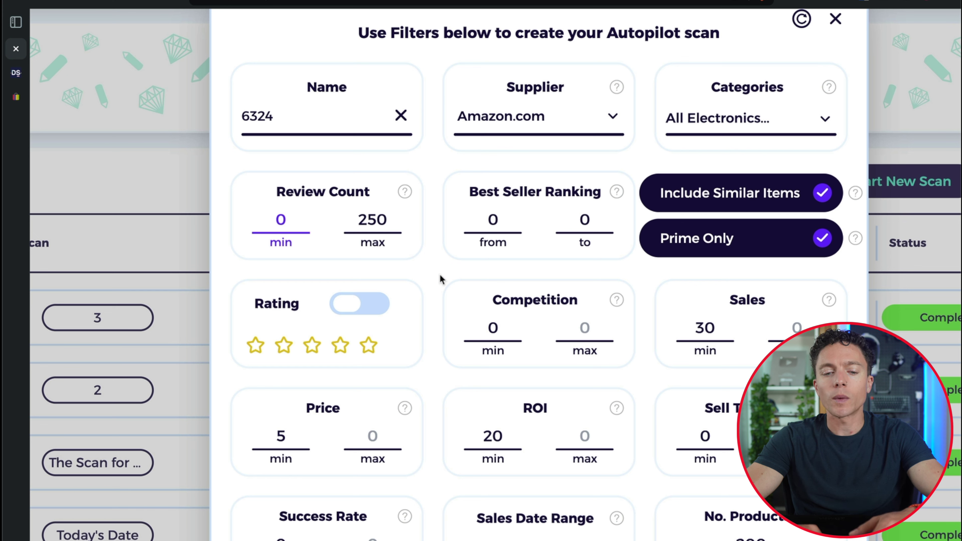
{"action": "left_click", "coordinate": [441, 274]}
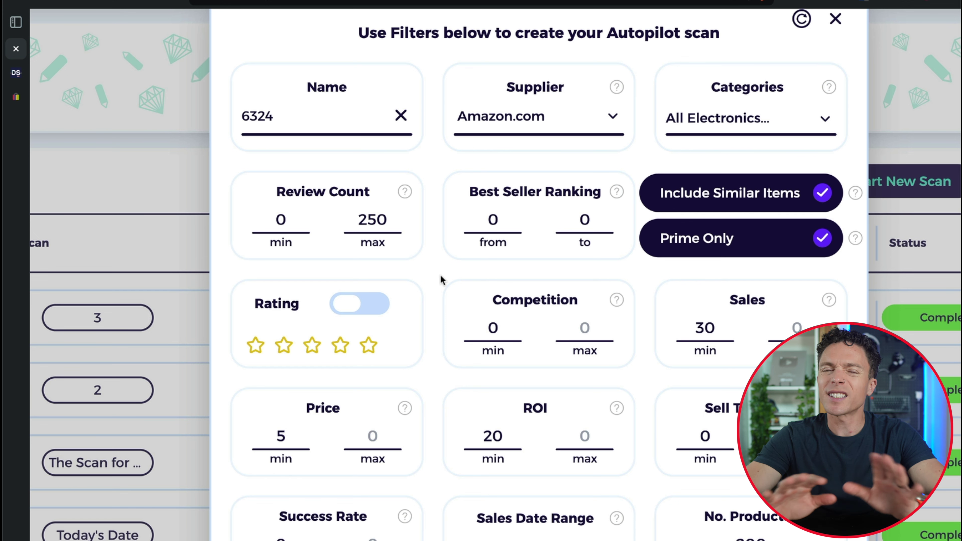
{"action": "left_click", "coordinate": [284, 219]}
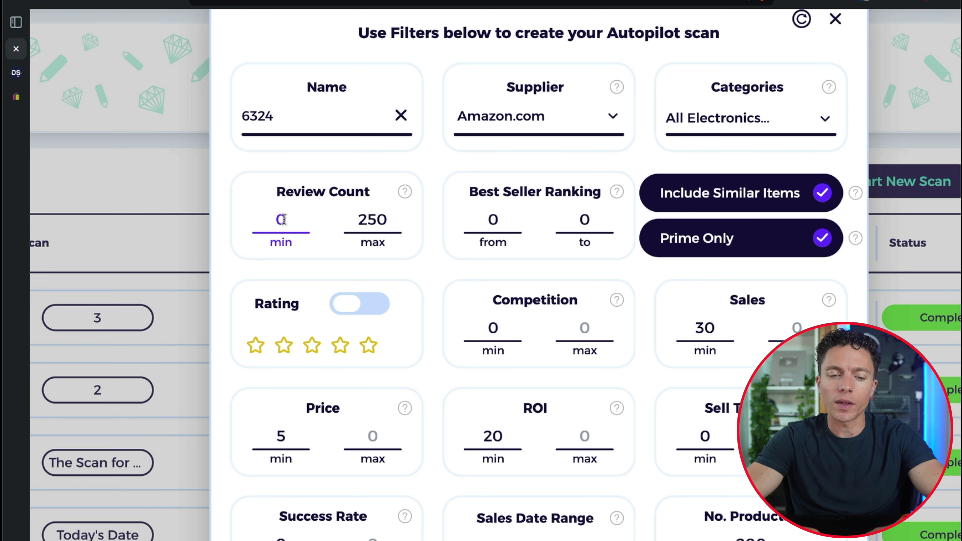
{"action": "double_click", "coordinate": [279, 219]}
{"action": "left_click", "coordinate": [441, 281]}
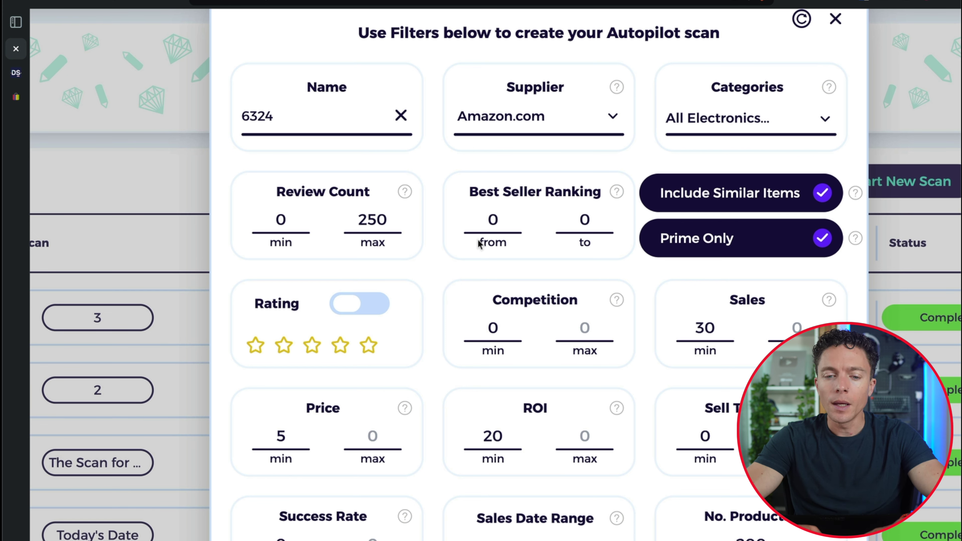
{"action": "left_click", "coordinate": [561, 219]}
{"action": "left_click", "coordinate": [606, 267]}
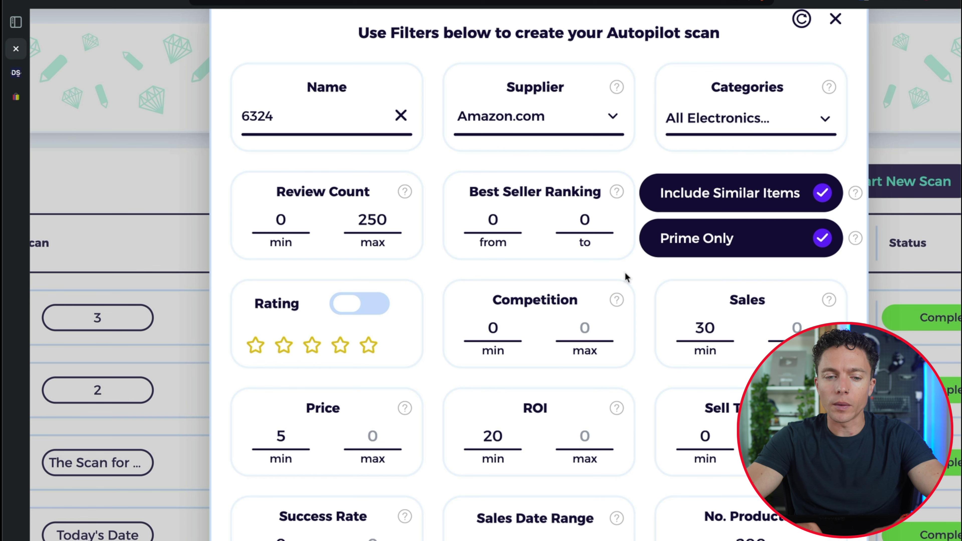
{"action": "scroll", "coordinate": [630, 281], "scroll_direction": "down", "scroll_amount": 1}
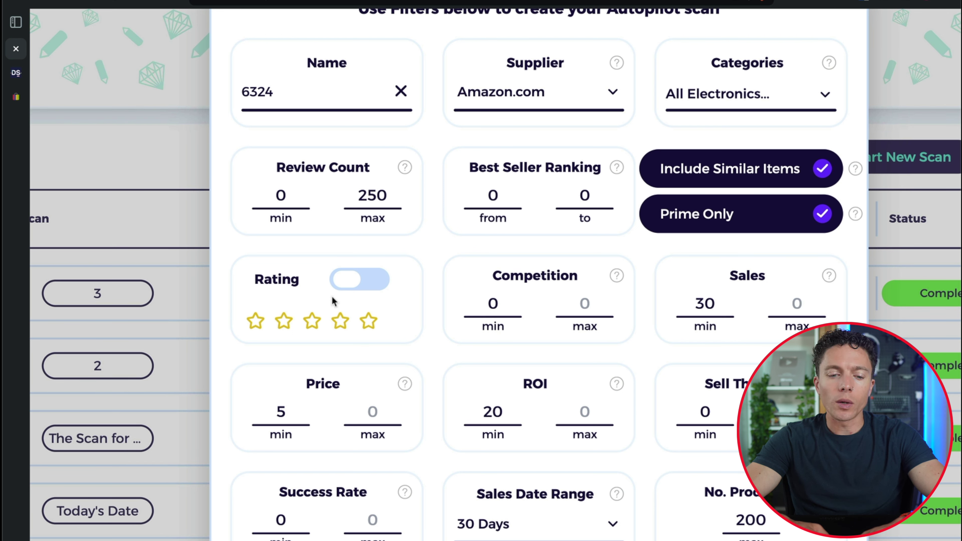
Enable the 4-star rating filter and set Competition maximum to 15
{"action": "left_click", "coordinate": [342, 325]}
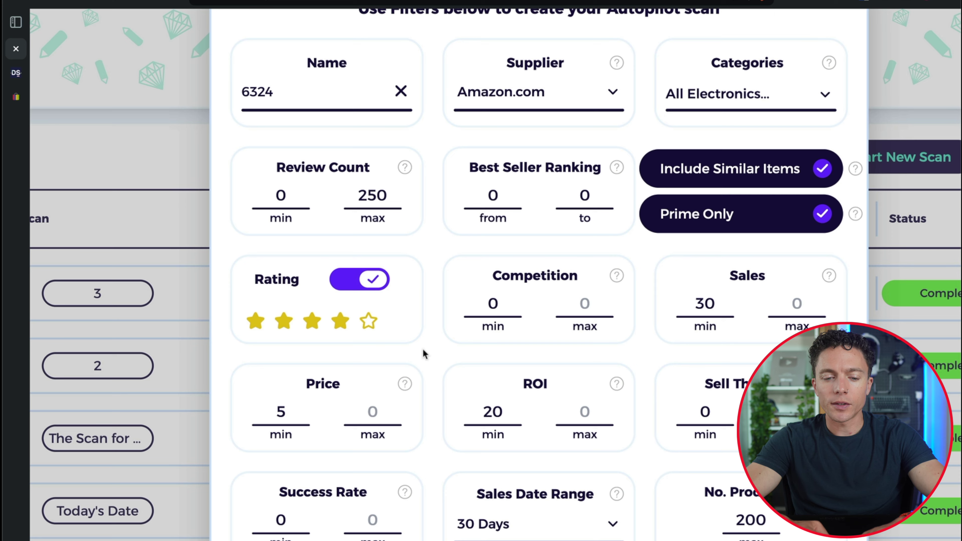
{"action": "scroll", "coordinate": [435, 360], "scroll_direction": "down", "scroll_amount": 2}
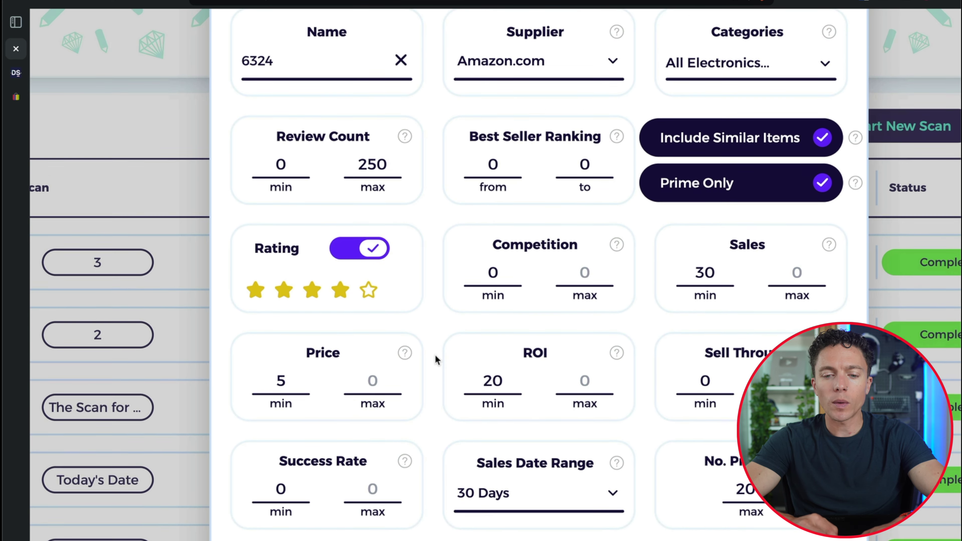
{"action": "left_click", "coordinate": [584, 256]}
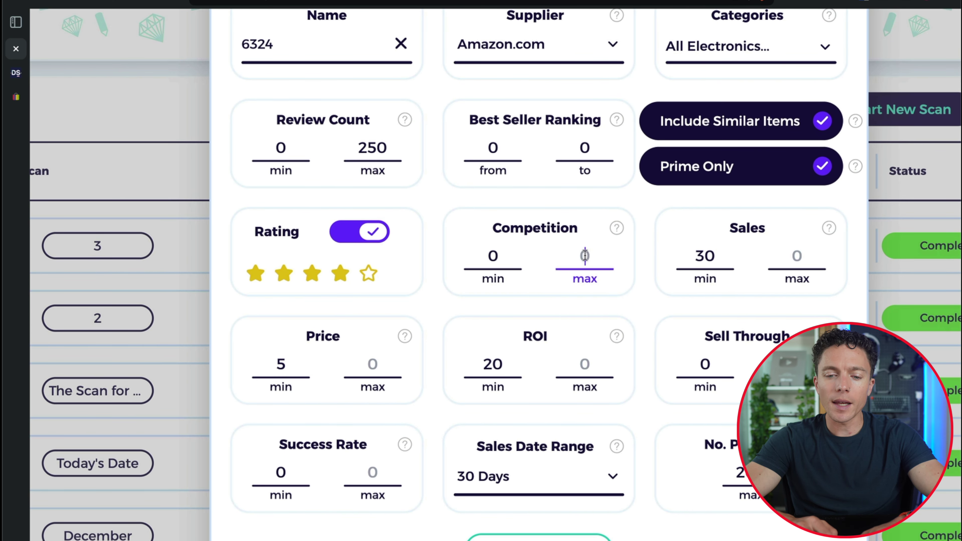
{"action": "type", "text": "15"}
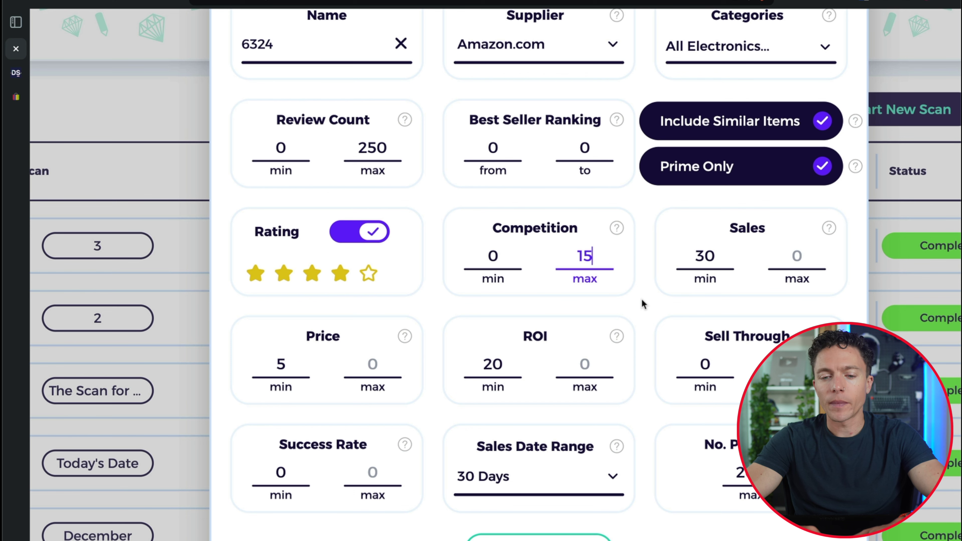
Change the Sales minimum from 30 to 4
{"action": "scroll", "coordinate": [641, 299], "scroll_direction": "down", "scroll_amount": 1}
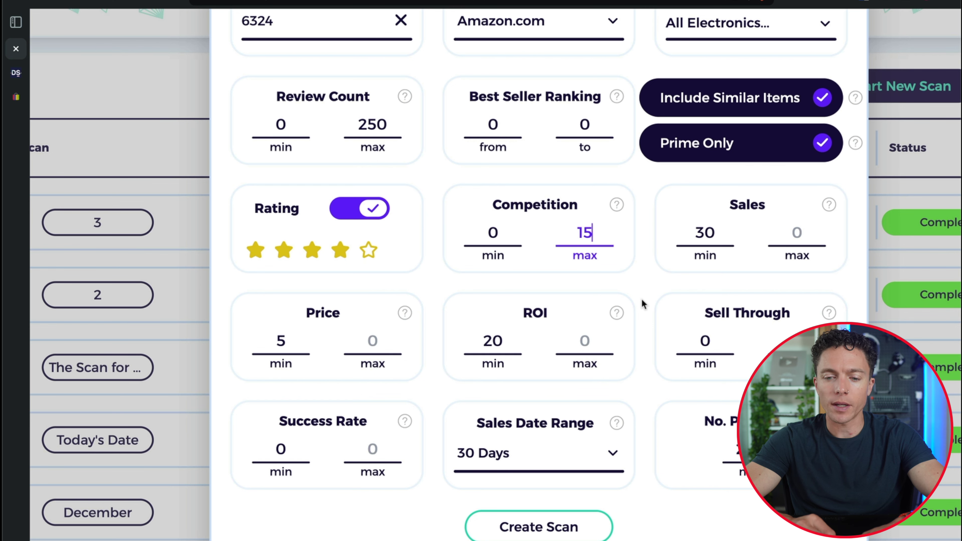
{"action": "scroll", "coordinate": [641, 298], "scroll_direction": "down", "scroll_amount": 1}
{"action": "left_click", "coordinate": [707, 222]}
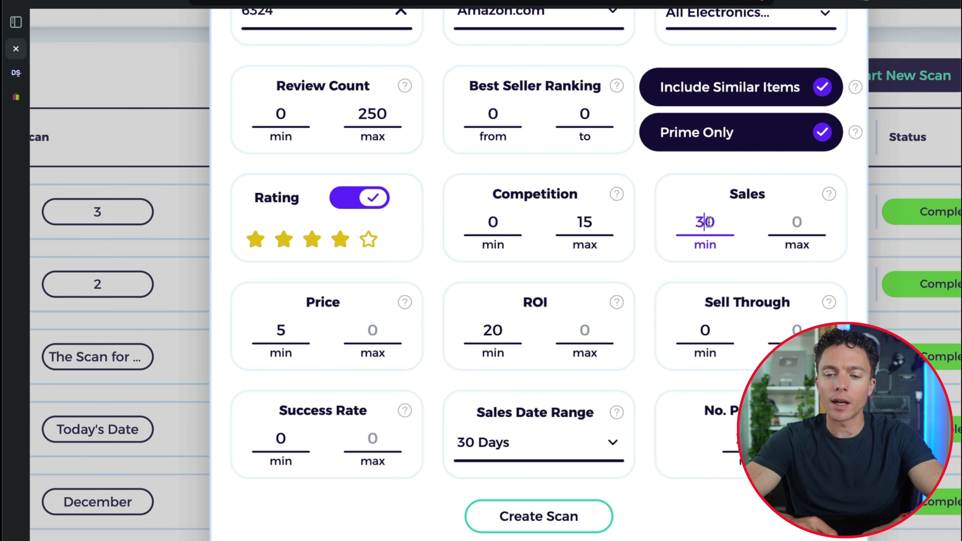
{"action": "double_click", "coordinate": [708, 222]}
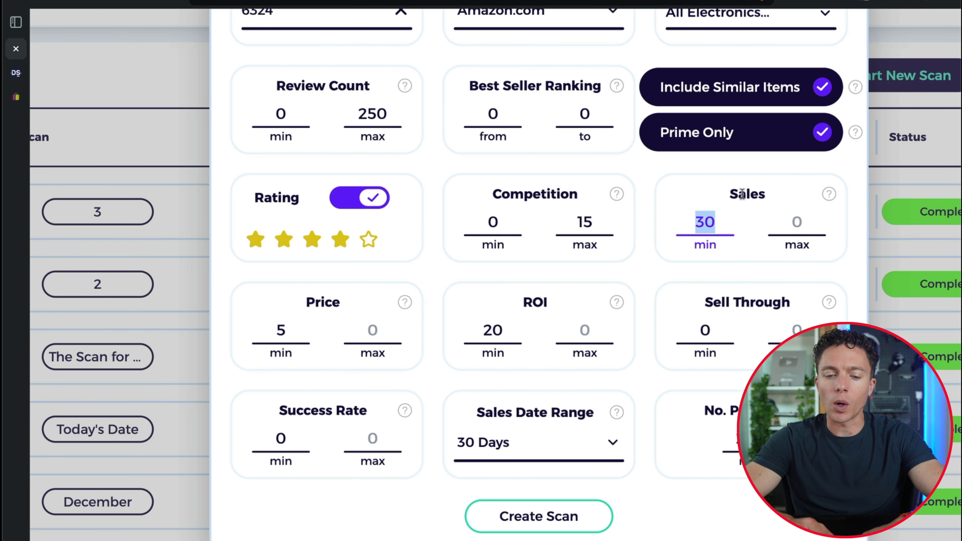
{"action": "left_click_drag", "start_coordinate": [493, 413], "coordinate": [588, 413]}
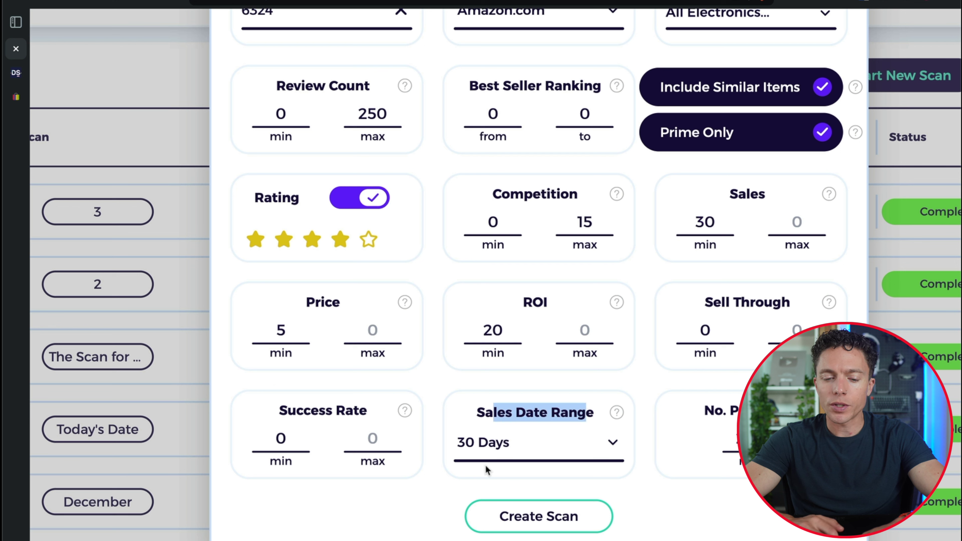
{"action": "left_click", "coordinate": [707, 221]}
{"action": "double_click", "coordinate": [707, 222]}
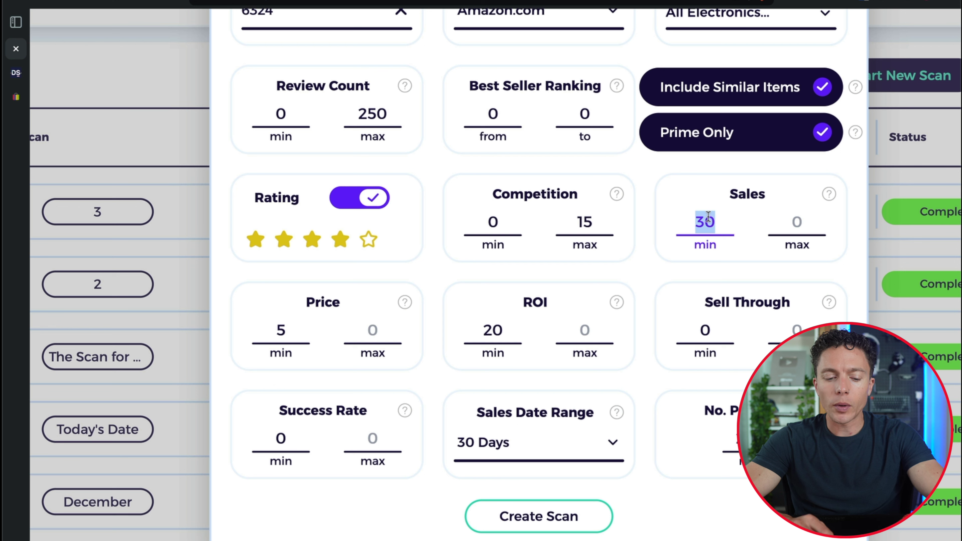
{"action": "type", "text": "4"}
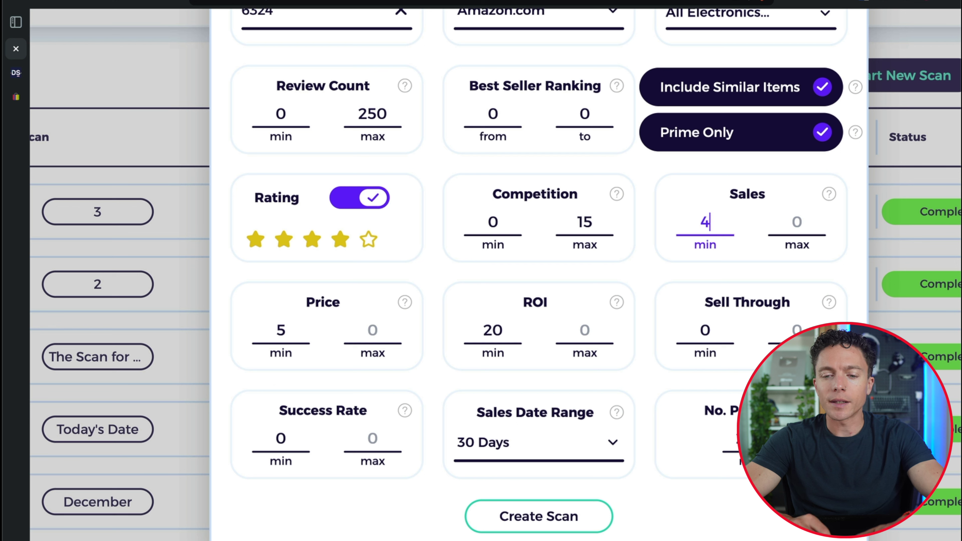
{"action": "left_click", "coordinate": [658, 273]}
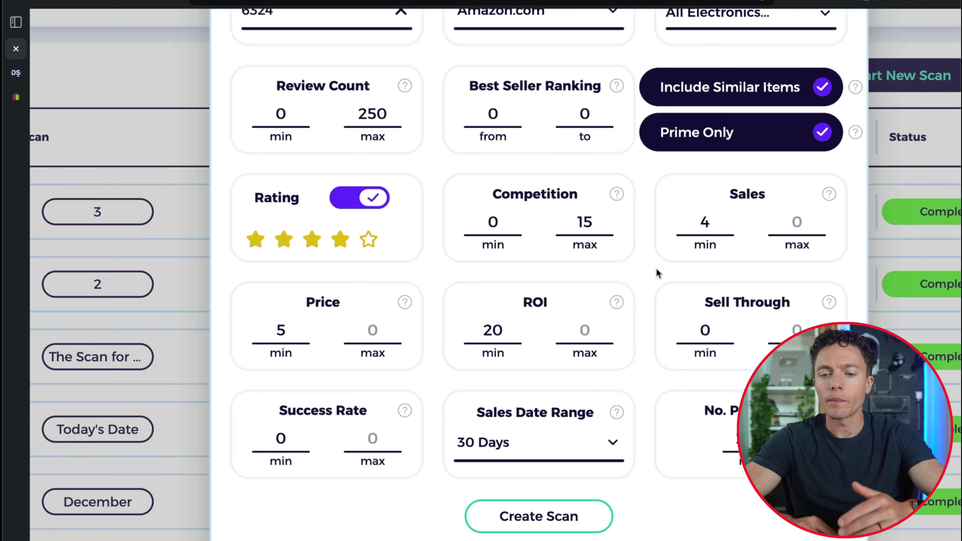
{"action": "left_click", "coordinate": [712, 231]}
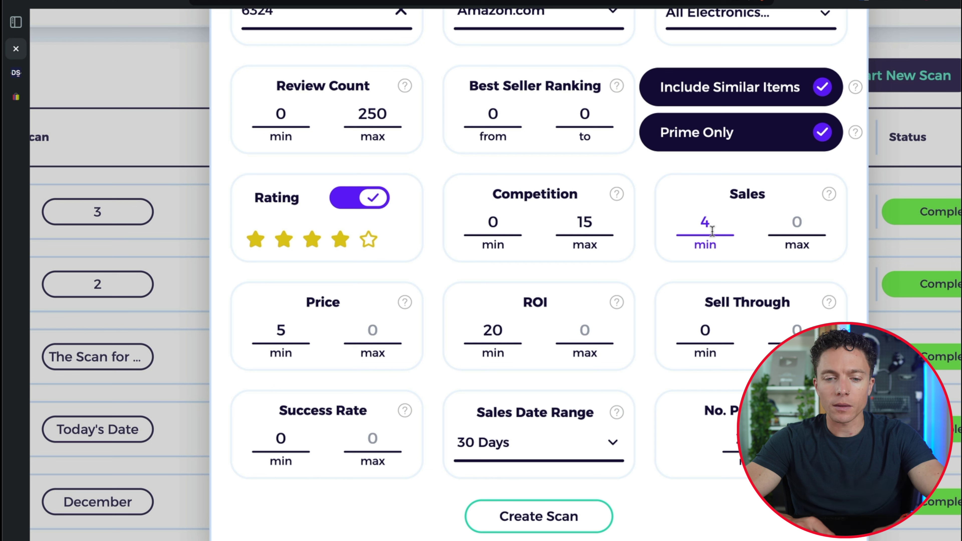
Set Price minimum to 15 and ROI minimum to 0, then create the scan
{"action": "left_click", "coordinate": [273, 328]}
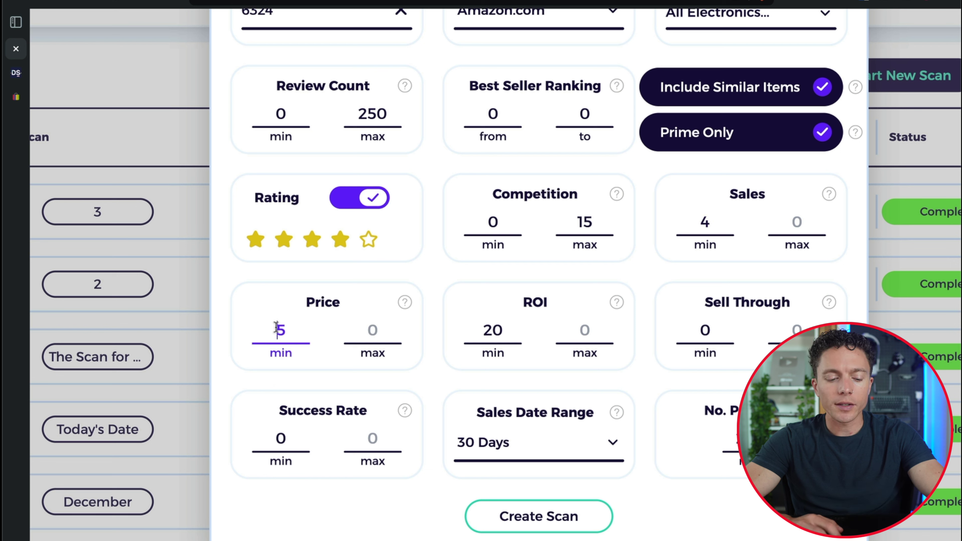
{"action": "type", "text": "1"}
{"action": "left_click", "coordinate": [438, 309]}
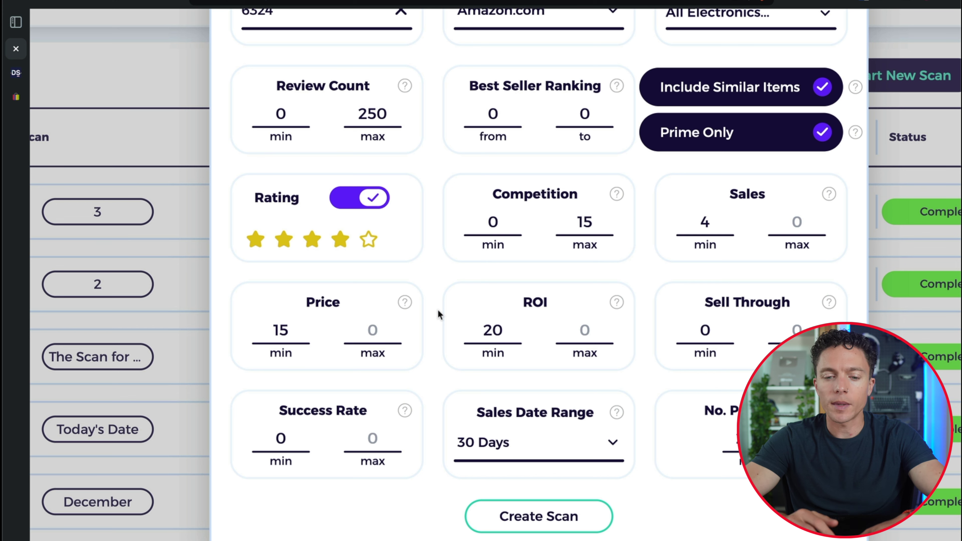
{"action": "left_click", "coordinate": [492, 330]}
{"action": "double_click", "coordinate": [492, 330]}
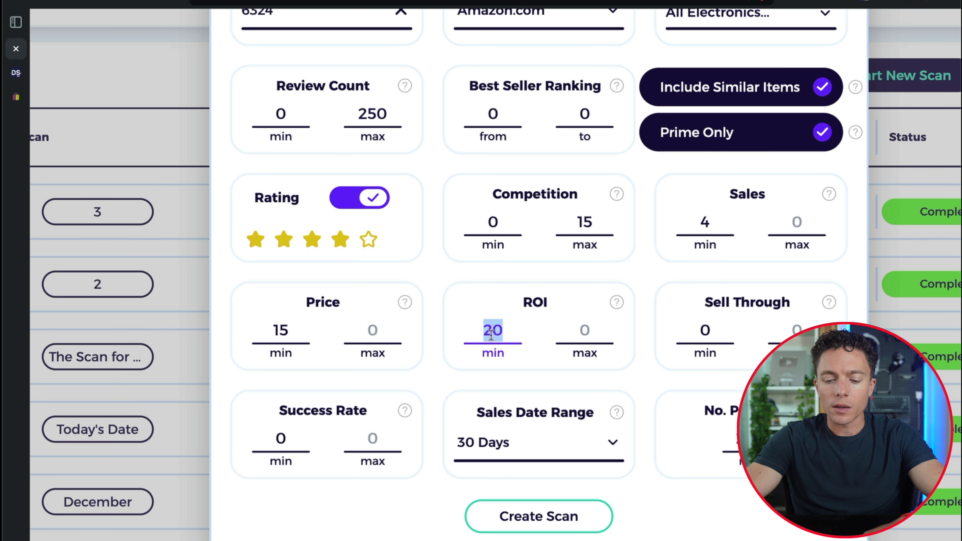
{"action": "type", "text": "0"}
{"action": "left_click", "coordinate": [655, 377]}
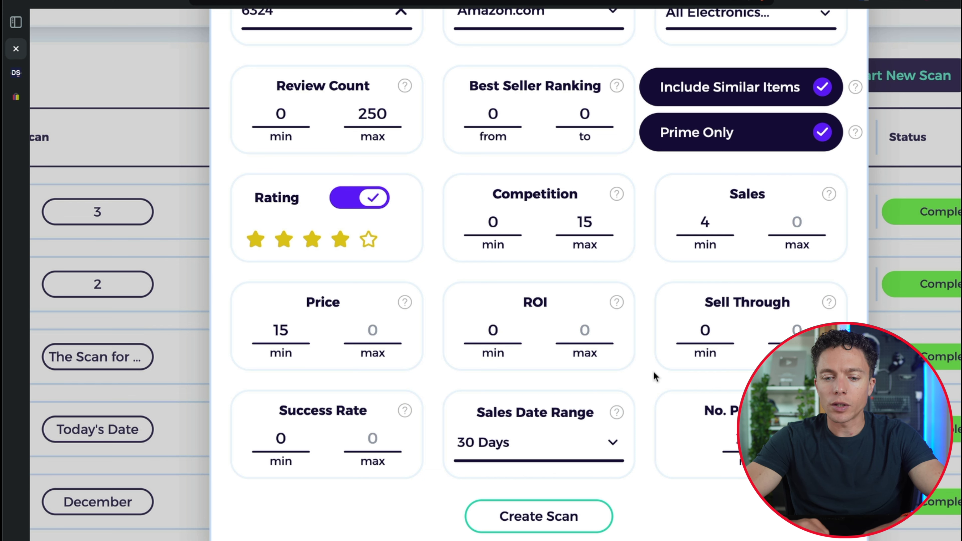
{"action": "scroll", "coordinate": [628, 353], "scroll_direction": "down", "scroll_amount": 2}
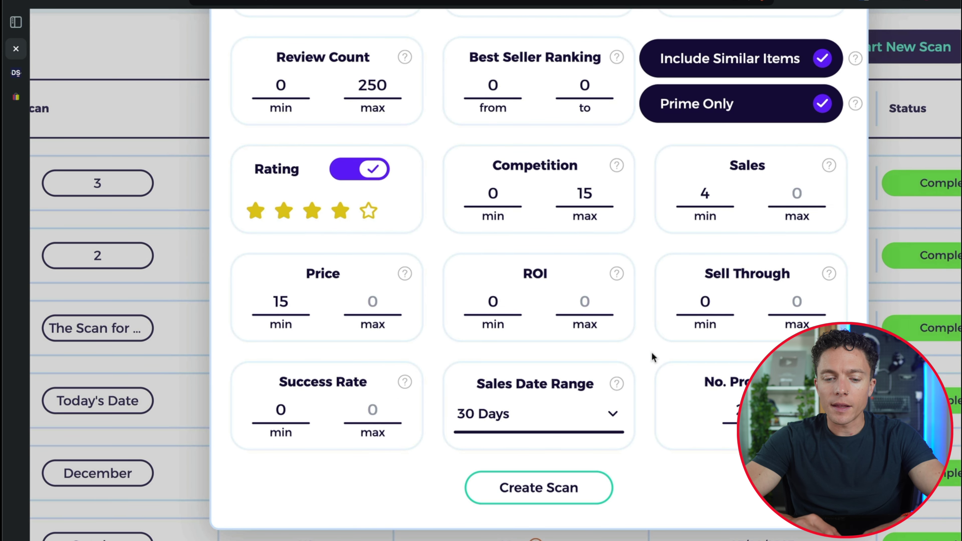
{"action": "scroll", "coordinate": [650, 359], "scroll_direction": "up", "scroll_amount": 2}
{"action": "scroll", "coordinate": [613, 407], "scroll_direction": "down", "scroll_amount": 1}
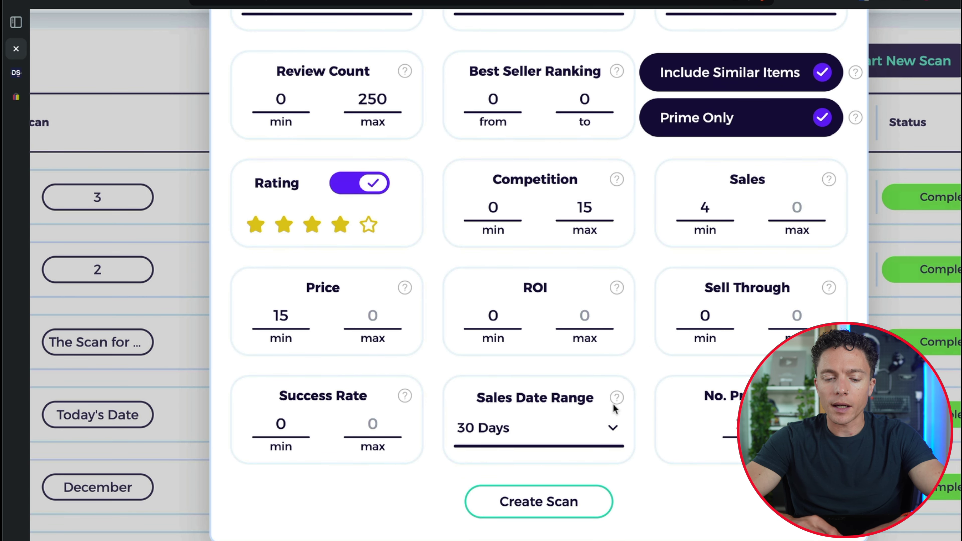
{"action": "left_click", "coordinate": [543, 509]}
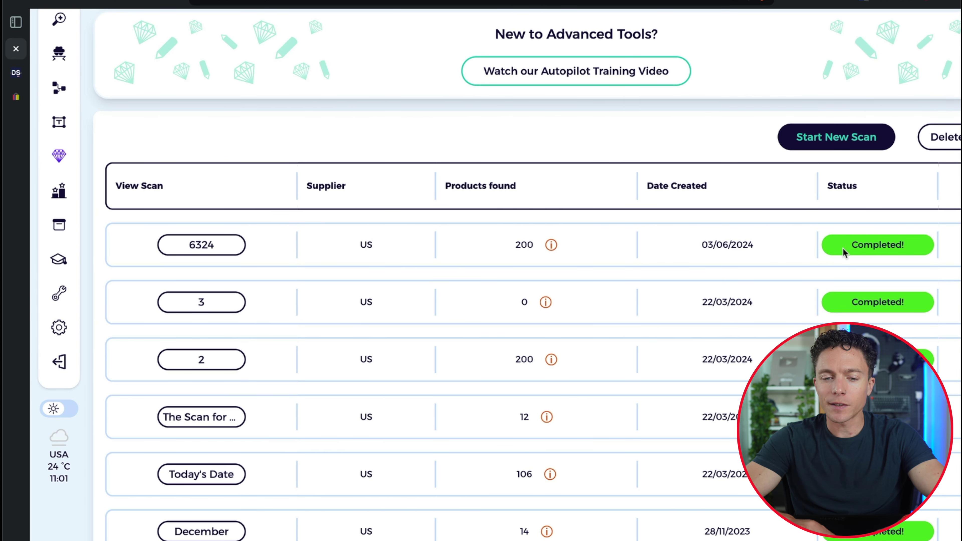
Confirm scan 6324 found 200 products and bring up its results
{"action": "double_click", "coordinate": [530, 245]}
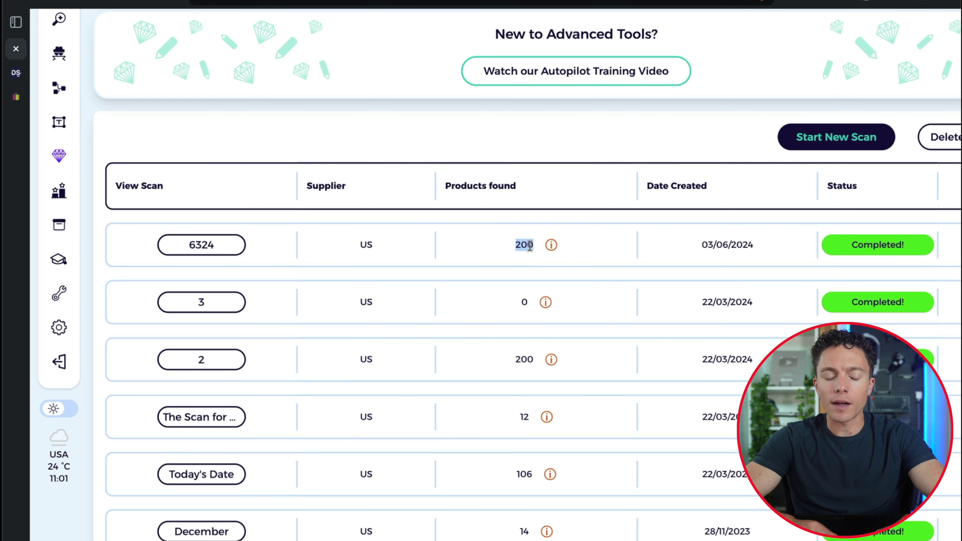
{"action": "scroll", "coordinate": [595, 265], "scroll_direction": "right", "scroll_amount": 5}
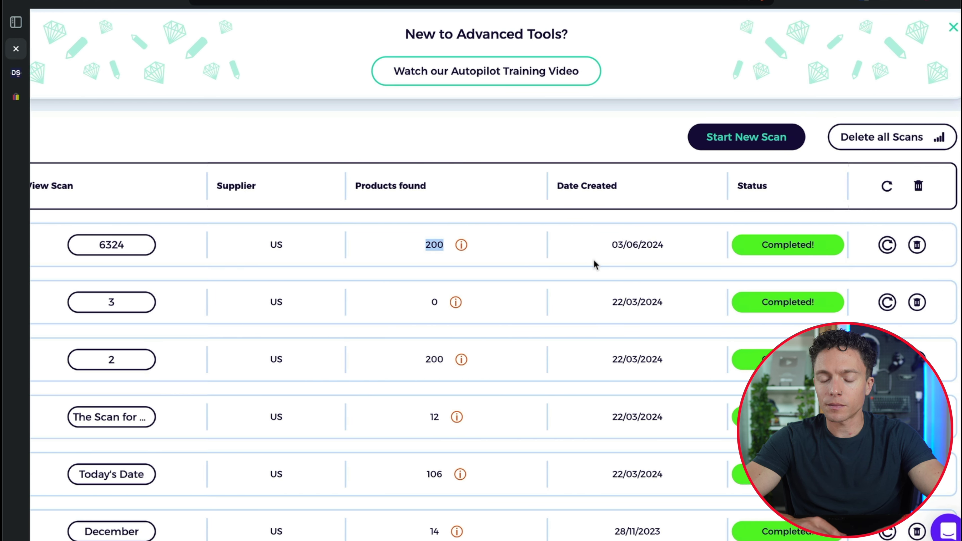
{"action": "scroll", "coordinate": [595, 264], "scroll_direction": "left", "scroll_amount": 4}
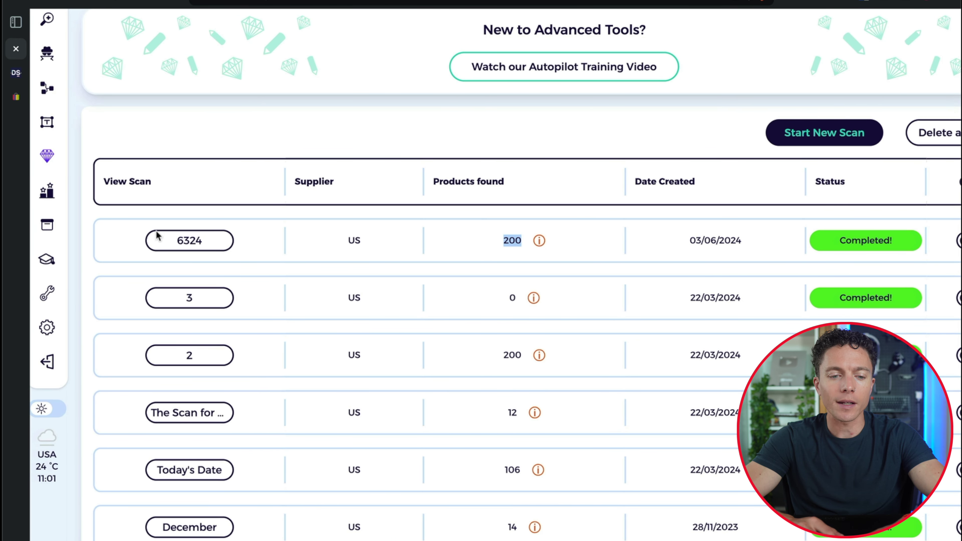
{"action": "left_click", "coordinate": [191, 245]}
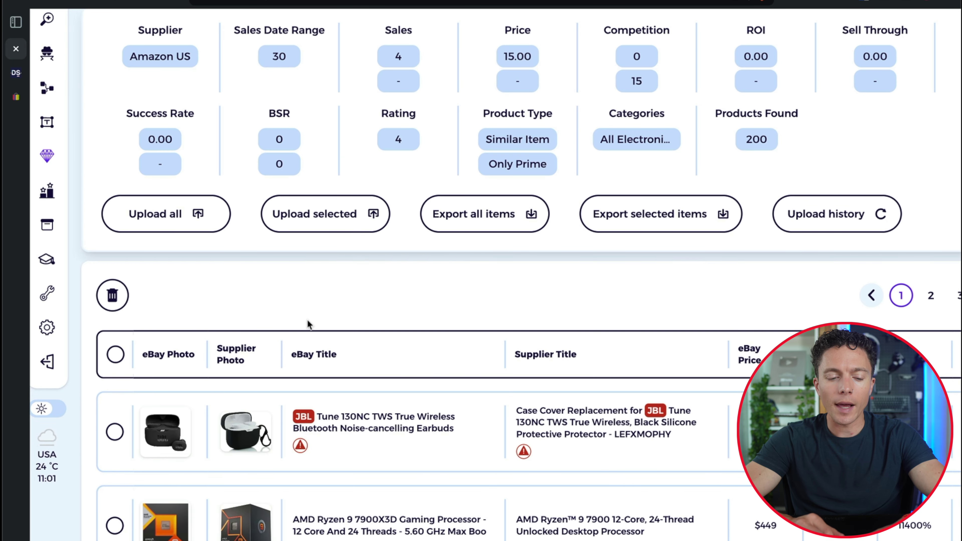
Scroll through scan 6324's product table, starting with the JBL Tune 130NC earbuds at $23.99
{"action": "scroll", "coordinate": [308, 321], "scroll_direction": "up", "scroll_amount": 2}
{"action": "scroll", "coordinate": [308, 321], "scroll_direction": "down", "scroll_amount": 8}
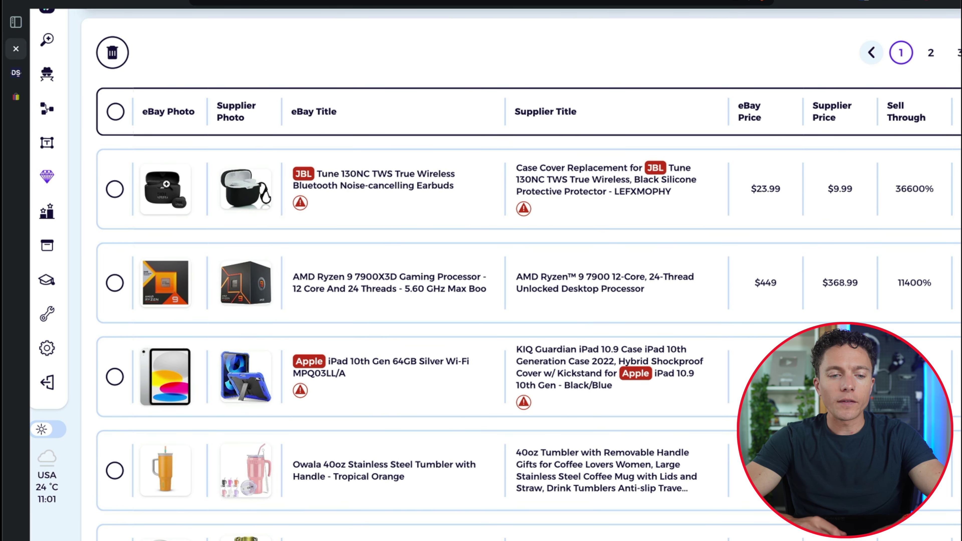
{"action": "mouse_move", "coordinate": [165, 174]}
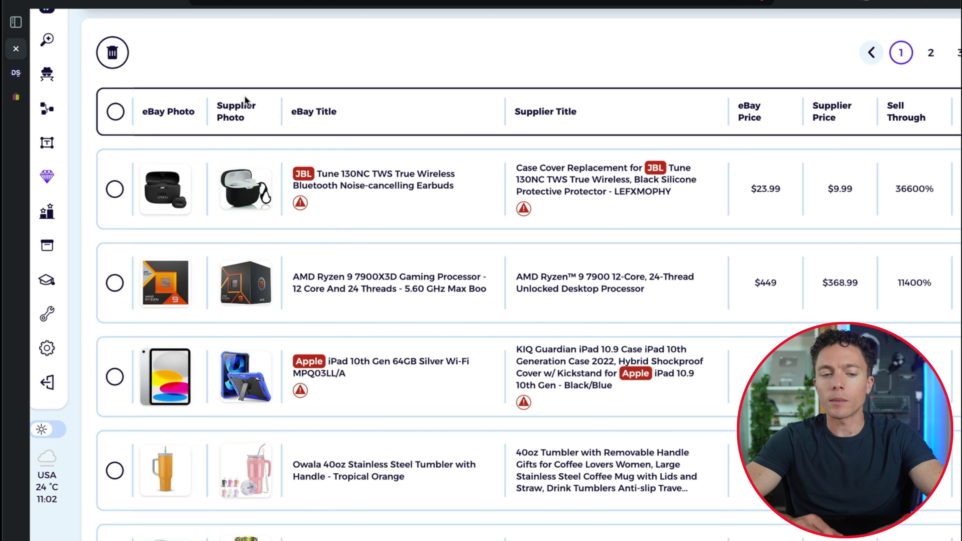
{"action": "scroll", "coordinate": [244, 97], "scroll_direction": "up", "scroll_amount": 3}
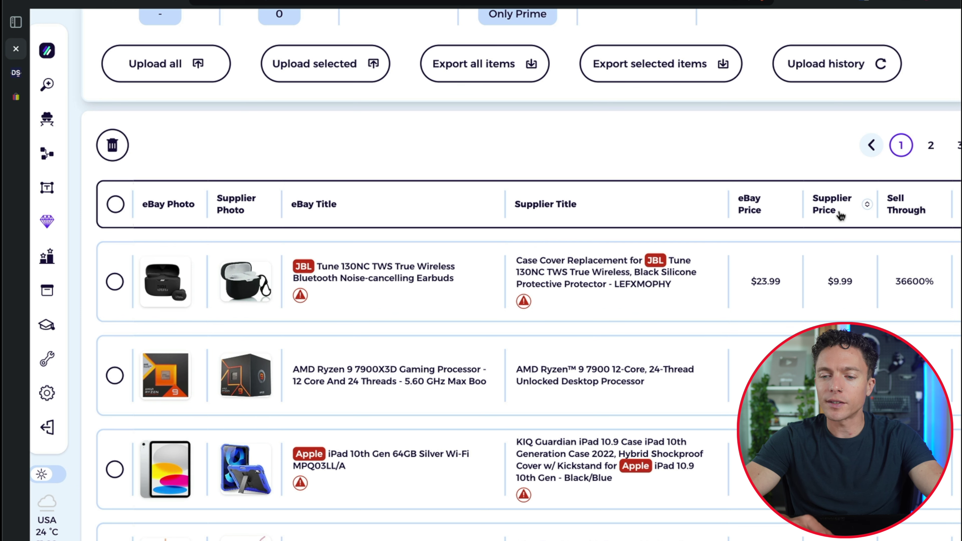
{"action": "scroll", "coordinate": [837, 212], "scroll_direction": "right", "scroll_amount": 3}
{"action": "scroll", "coordinate": [839, 215], "scroll_direction": "right", "scroll_amount": 2}
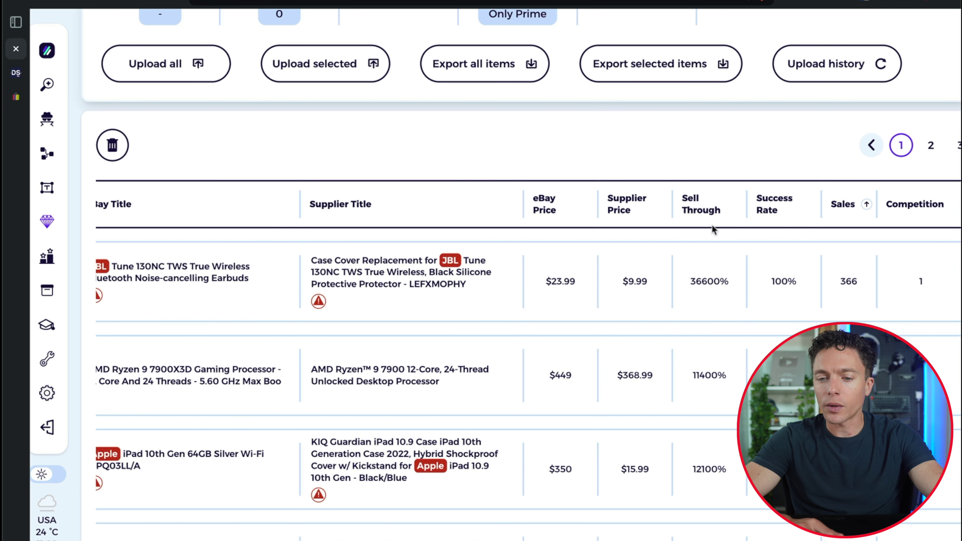
{"action": "scroll", "coordinate": [747, 221], "scroll_direction": "right", "scroll_amount": 2}
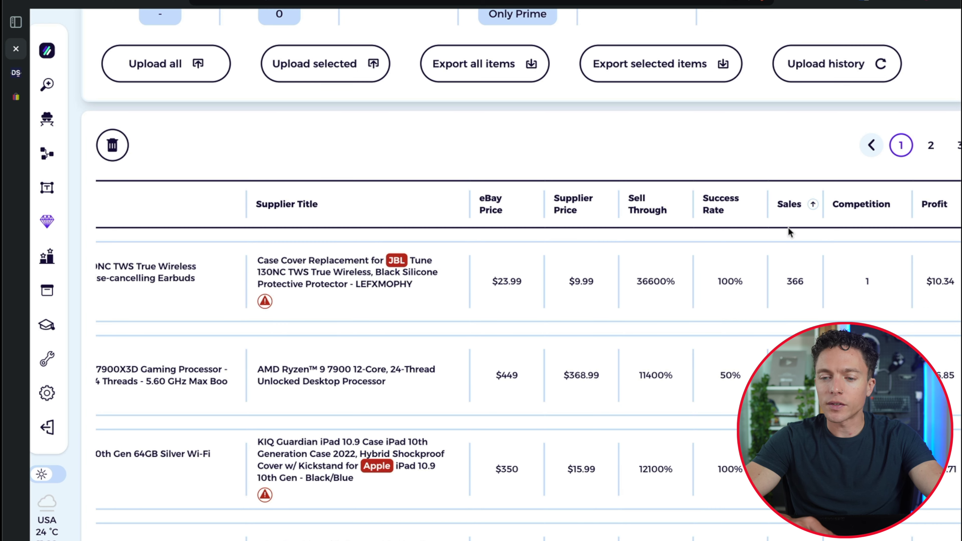
{"action": "scroll", "coordinate": [853, 227], "scroll_direction": "right", "scroll_amount": 2}
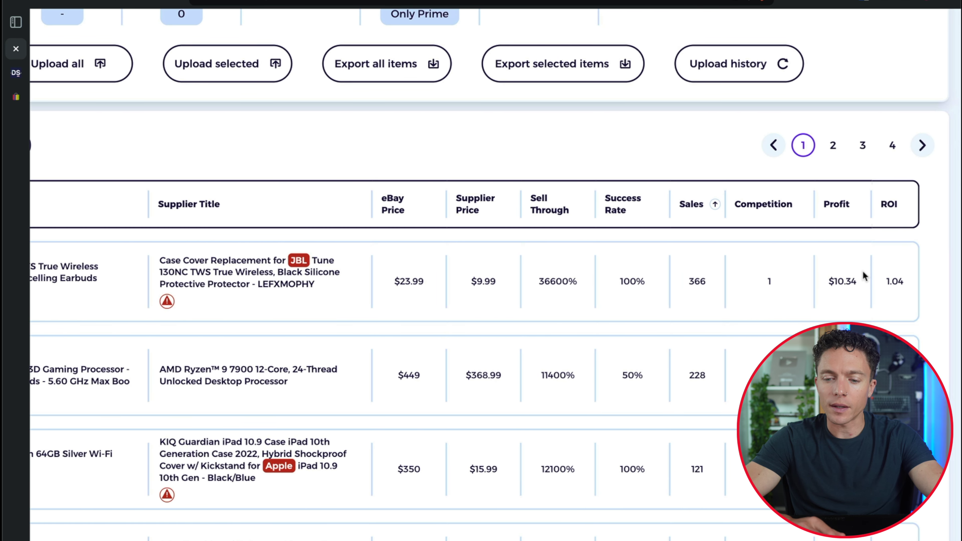
{"action": "scroll", "coordinate": [775, 247], "scroll_direction": "left", "scroll_amount": 5}
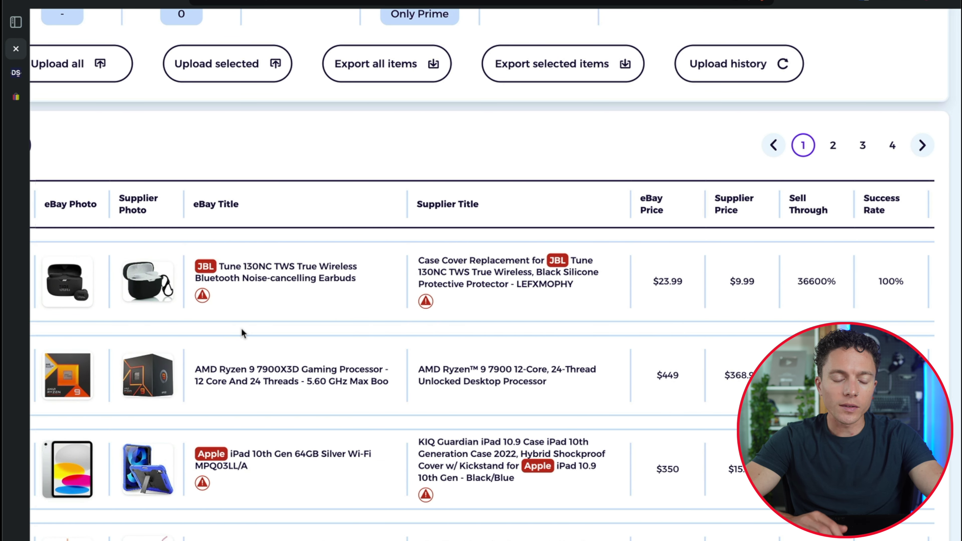
{"action": "scroll", "coordinate": [242, 332], "scroll_direction": "down", "scroll_amount": 4}
{"action": "scroll", "coordinate": [243, 332], "scroll_direction": "down", "scroll_amount": 3}
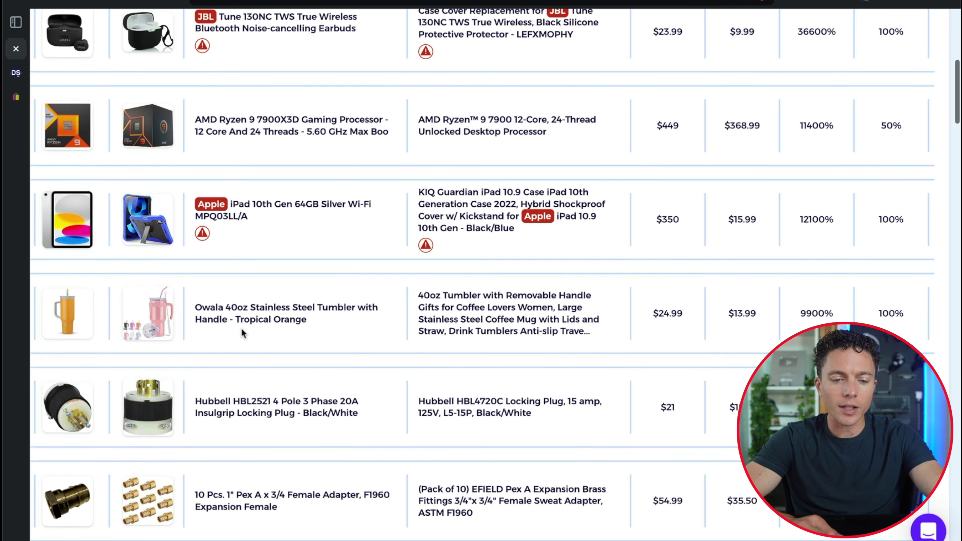
{"action": "scroll", "coordinate": [242, 332], "scroll_direction": "down", "scroll_amount": 4}
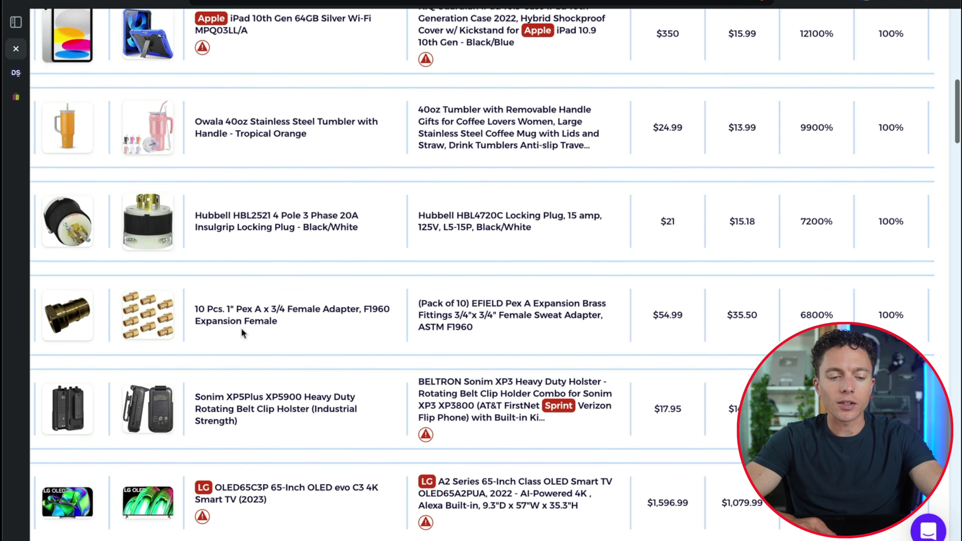
{"action": "scroll", "coordinate": [243, 333], "scroll_direction": "up", "scroll_amount": 7}
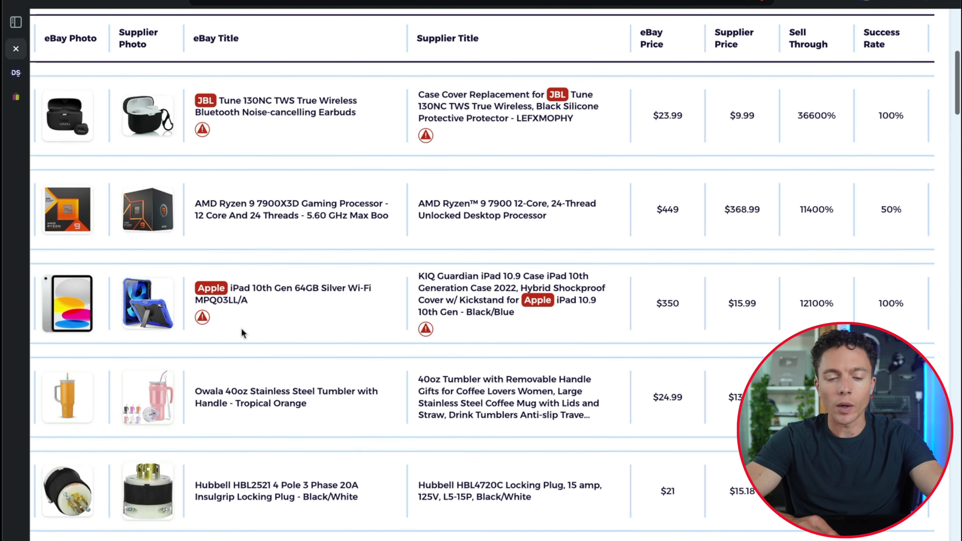
{"action": "scroll", "coordinate": [241, 327], "scroll_direction": "up", "scroll_amount": 1}
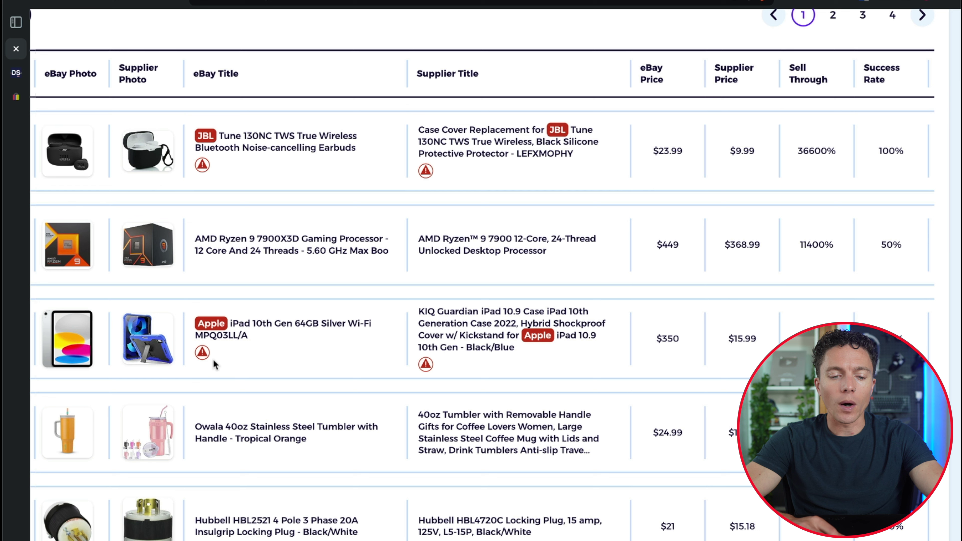
{"action": "mouse_move", "coordinate": [204, 358]}
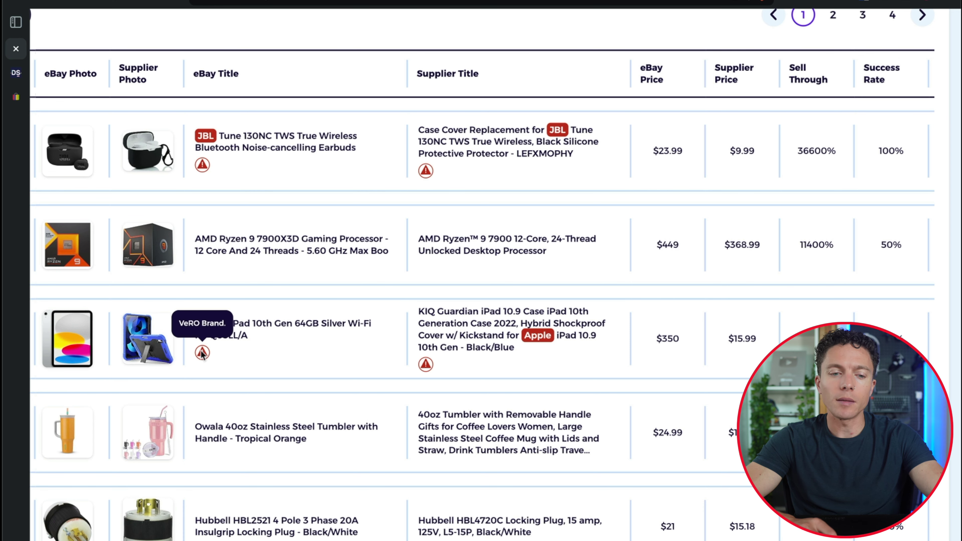
{"action": "mouse_move", "coordinate": [206, 174]}
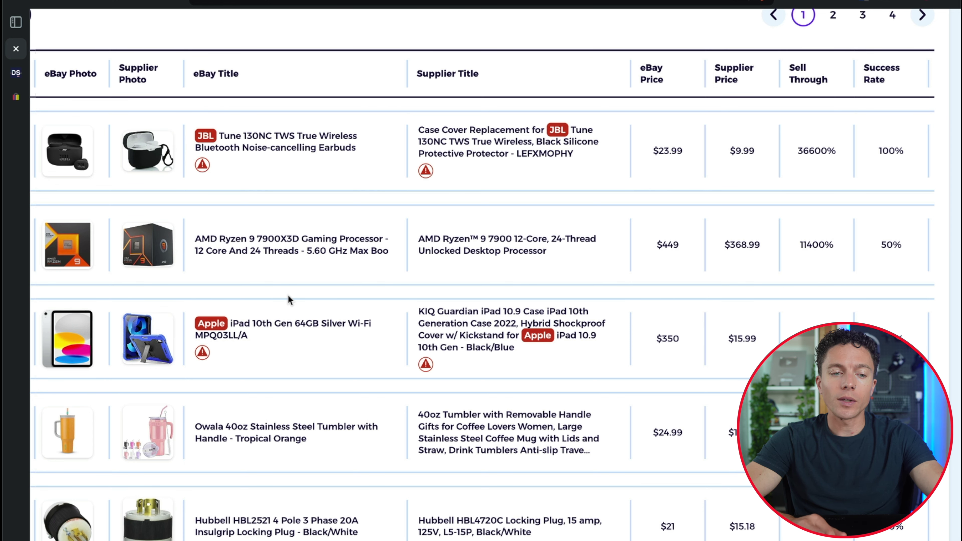
{"action": "scroll", "coordinate": [288, 298], "scroll_direction": "down", "scroll_amount": 2}
{"action": "scroll", "coordinate": [288, 300], "scroll_direction": "down", "scroll_amount": 1}
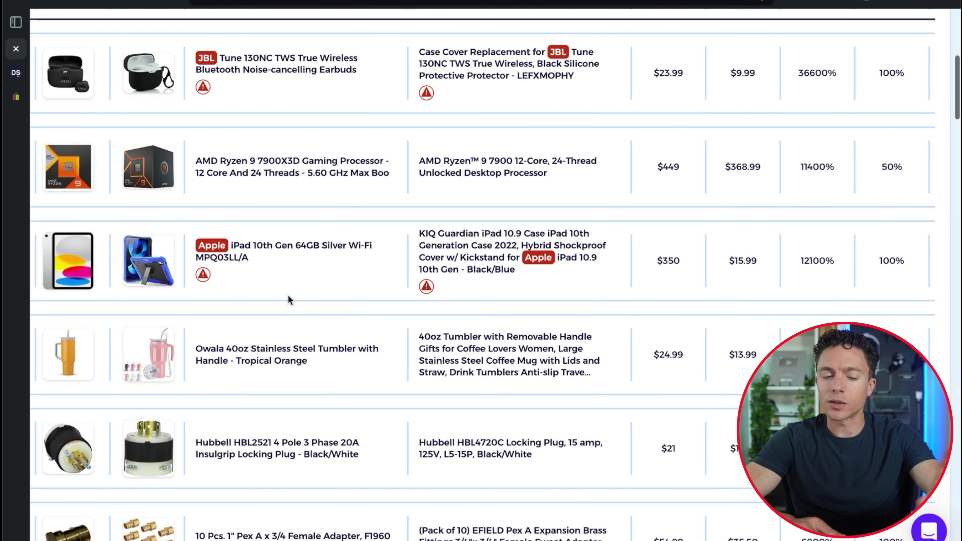
{"action": "mouse_move", "coordinate": [203, 279]}
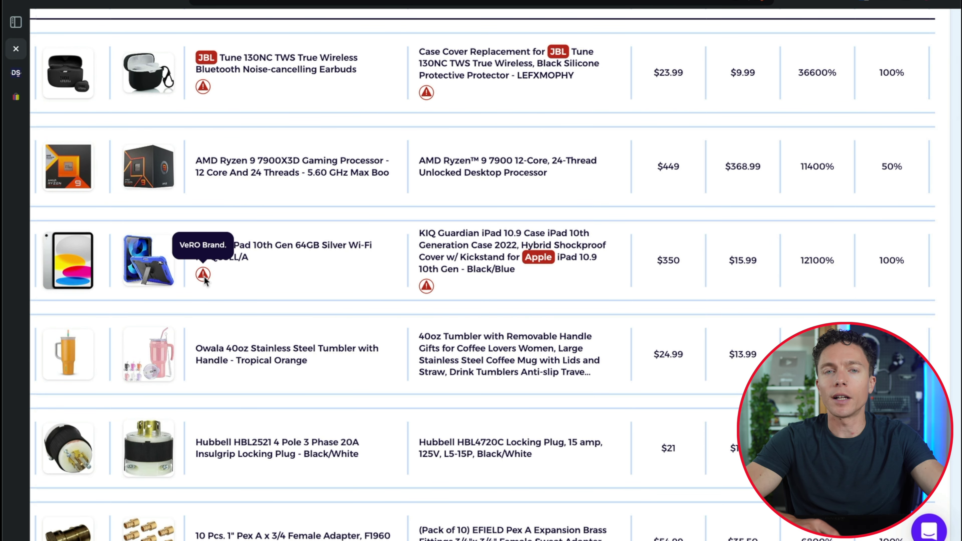
{"action": "scroll", "coordinate": [260, 297], "scroll_direction": "down", "scroll_amount": 15}
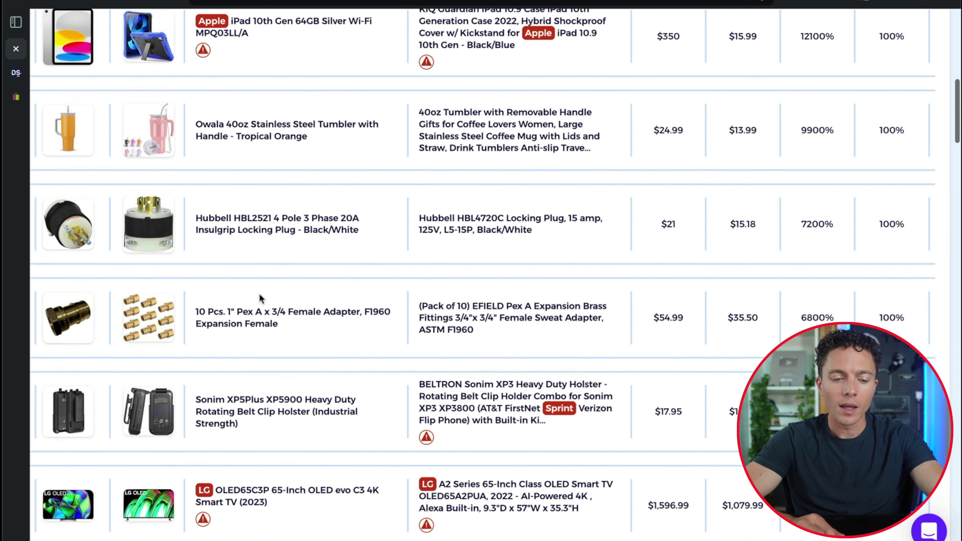
{"action": "scroll", "coordinate": [259, 298], "scroll_direction": "down", "scroll_amount": 12}
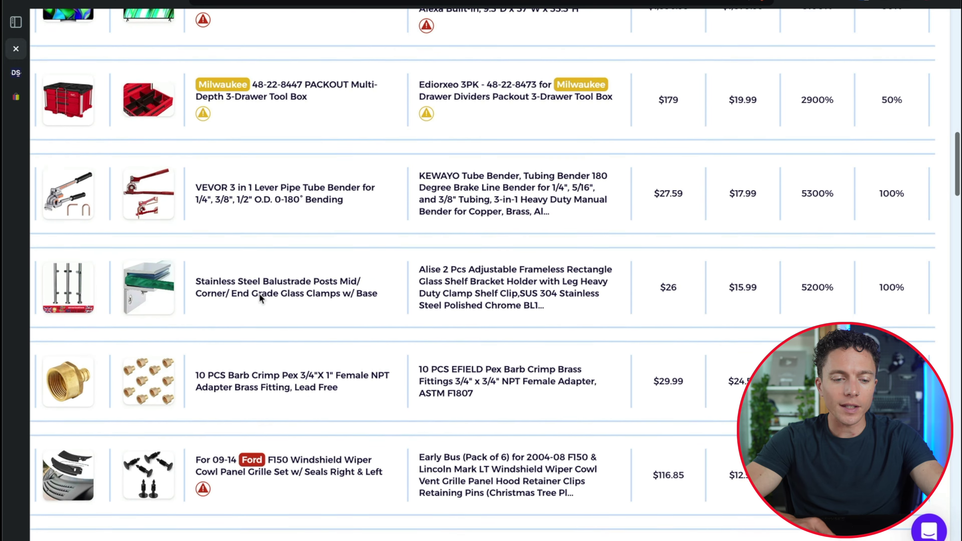
{"action": "scroll", "coordinate": [260, 295], "scroll_direction": "down", "scroll_amount": 2}
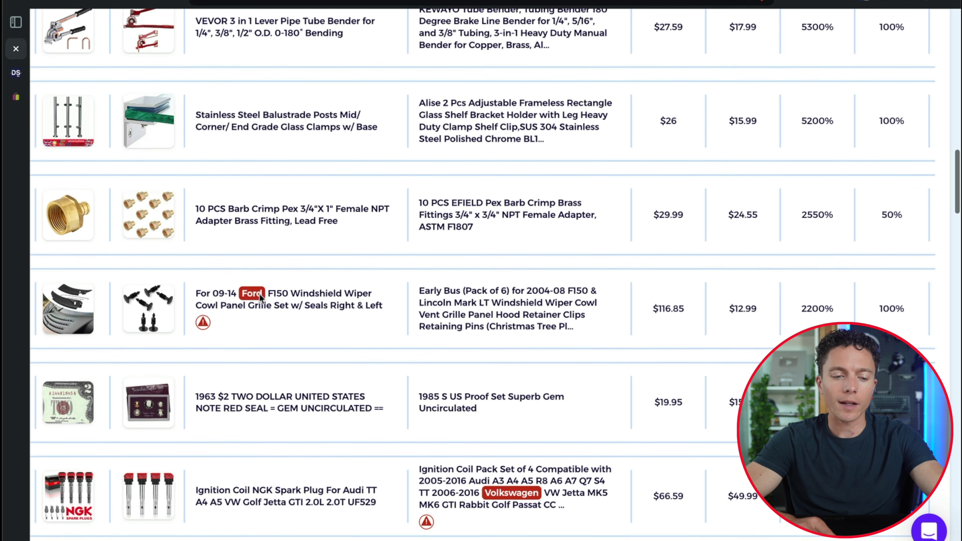
{"action": "scroll", "coordinate": [259, 294], "scroll_direction": "down", "scroll_amount": 2}
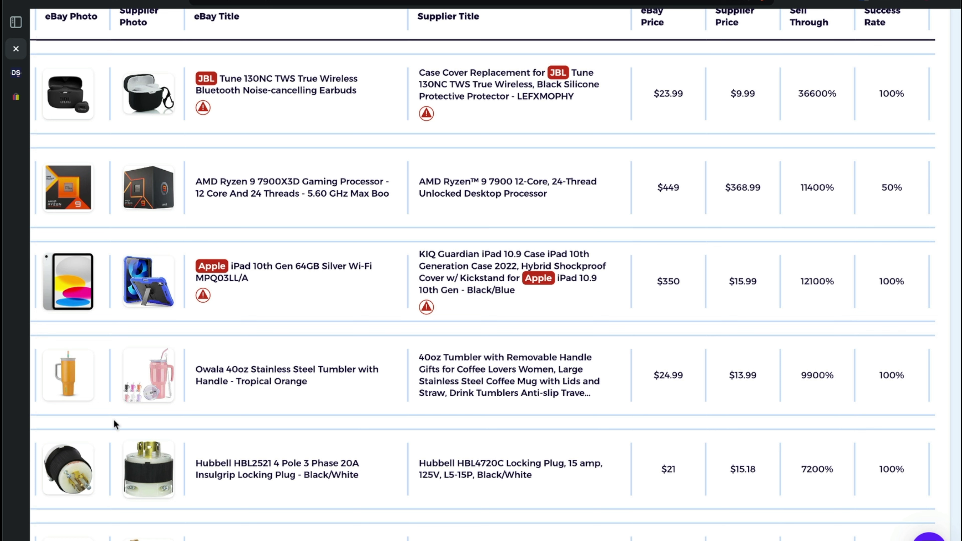
Highlight the Owala 40oz tumbler's 0.51 ROI and $7.20 profit in the results table
{"action": "mouse_move", "coordinate": [157, 388]}
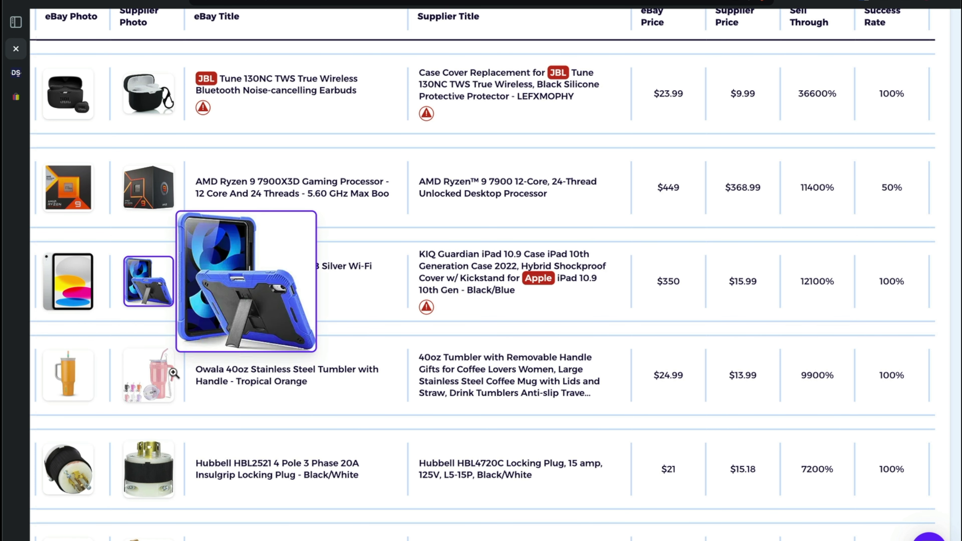
{"action": "scroll", "coordinate": [484, 412], "scroll_direction": "right", "scroll_amount": 7}
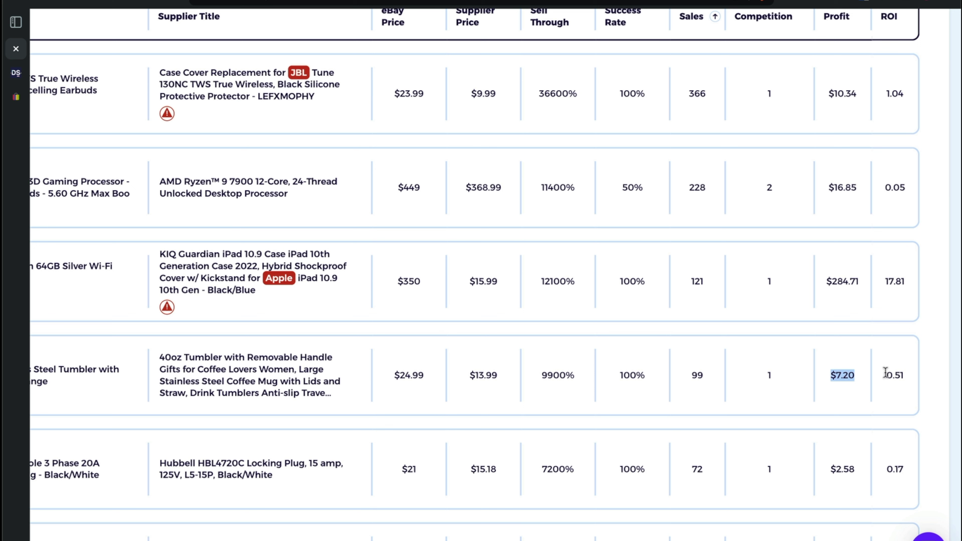
{"action": "left_click_drag", "start_coordinate": [885, 373], "coordinate": [905, 383]}
{"action": "left_click_drag", "start_coordinate": [889, 377], "coordinate": [913, 382]}
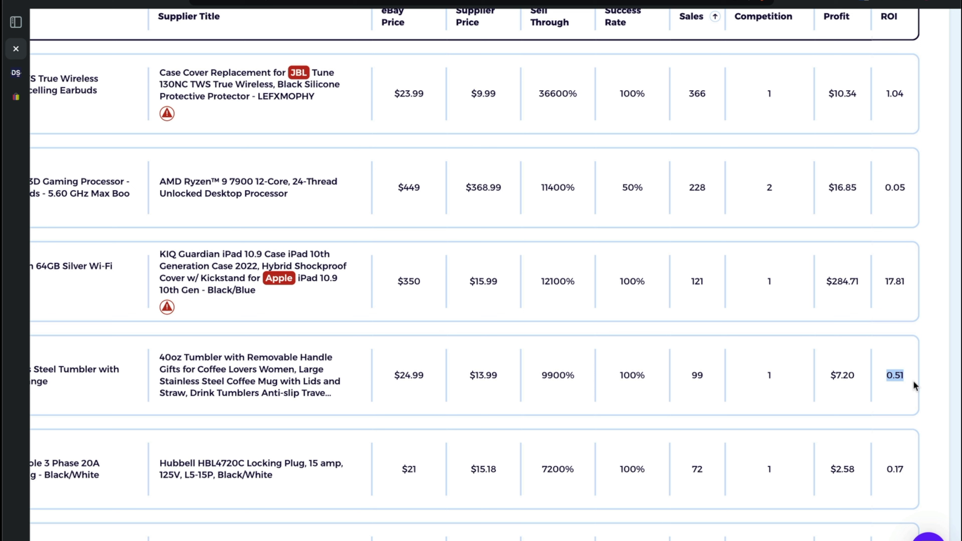
{"action": "left_click", "coordinate": [823, 380]}
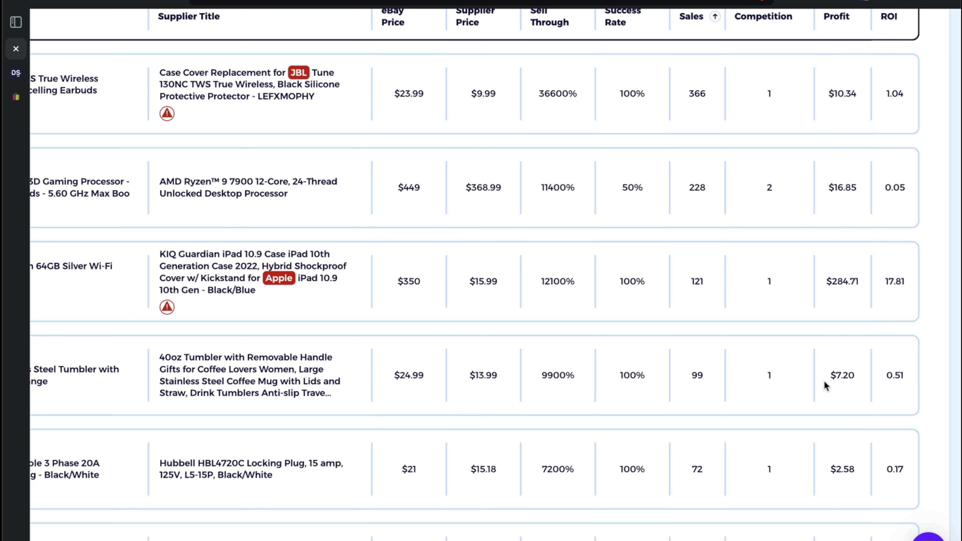
{"action": "double_click", "coordinate": [851, 378]}
{"action": "scroll", "coordinate": [839, 377], "scroll_direction": "left", "scroll_amount": 3}
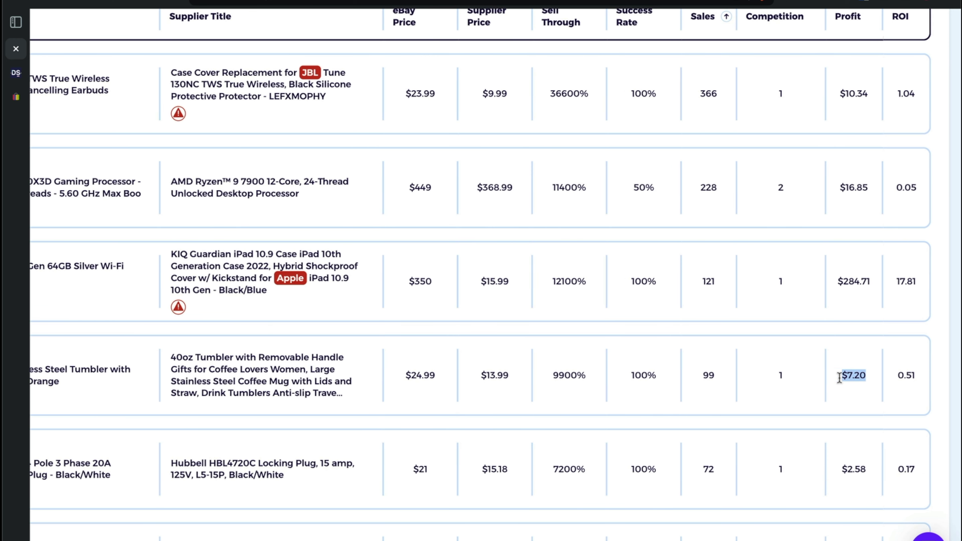
{"action": "scroll", "coordinate": [481, 272], "scroll_direction": "left", "scroll_amount": 10}
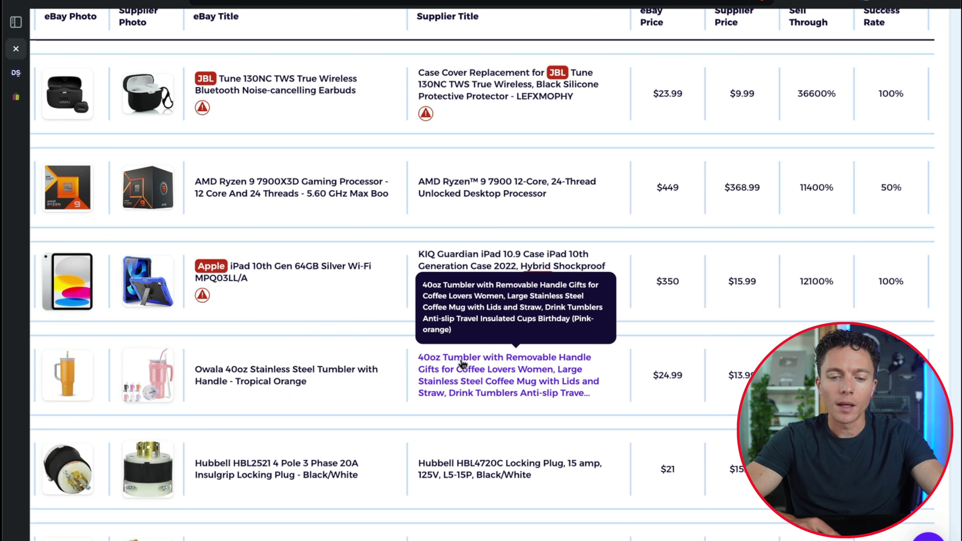
Bring up the tumbler's Amazon supplier listing and focus the robot-check captcha field
{"action": "left_click", "coordinate": [482, 359]}
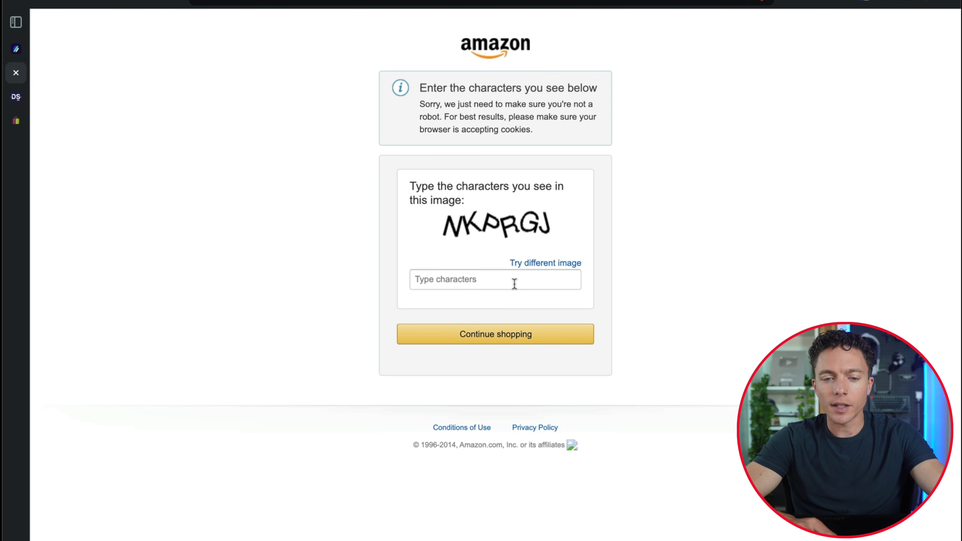
{"action": "left_click", "coordinate": [514, 283]}
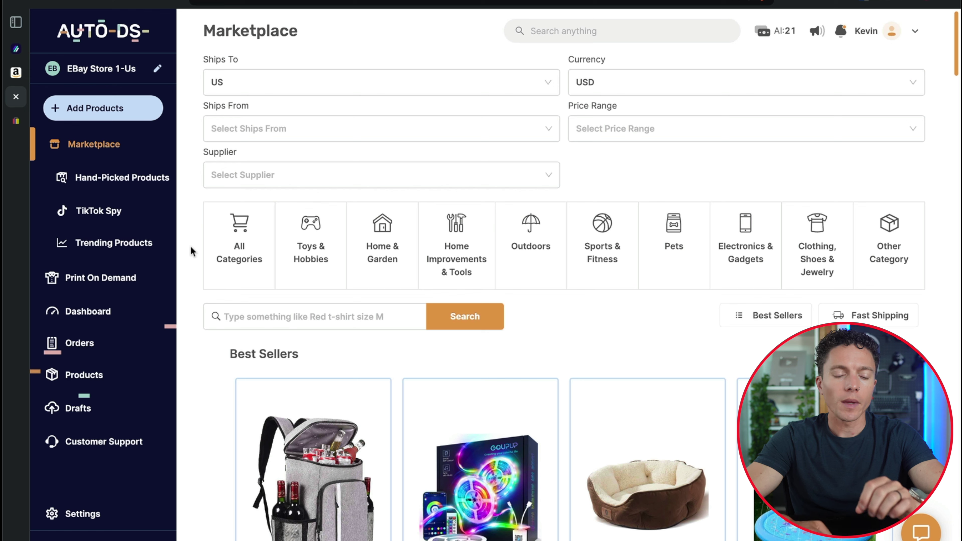
Import the Amazon tumbler into AutoDS as an eBay draft using its copied page link
{"action": "left_click", "coordinate": [82, 114]}
{"action": "left_click", "coordinate": [129, 159]}
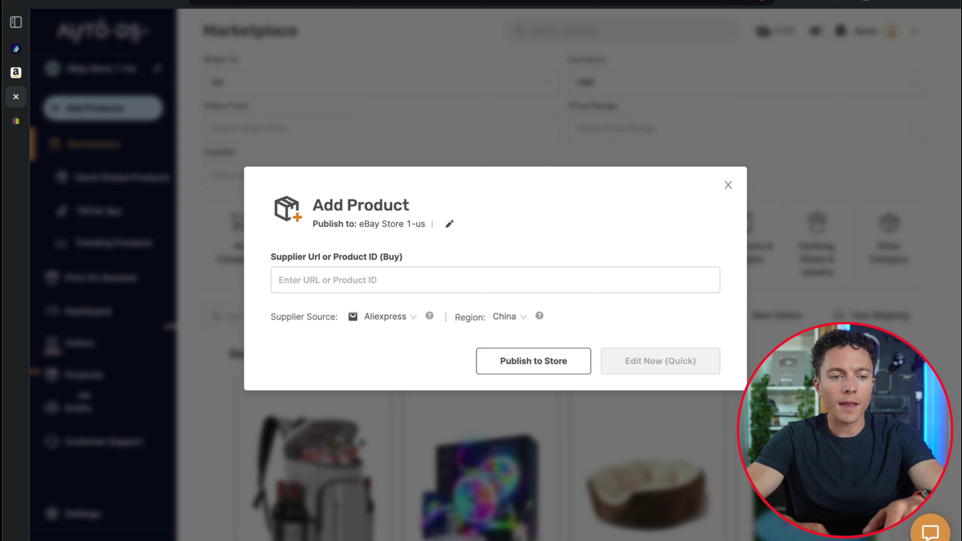
{"action": "left_click", "coordinate": [15, 73]}
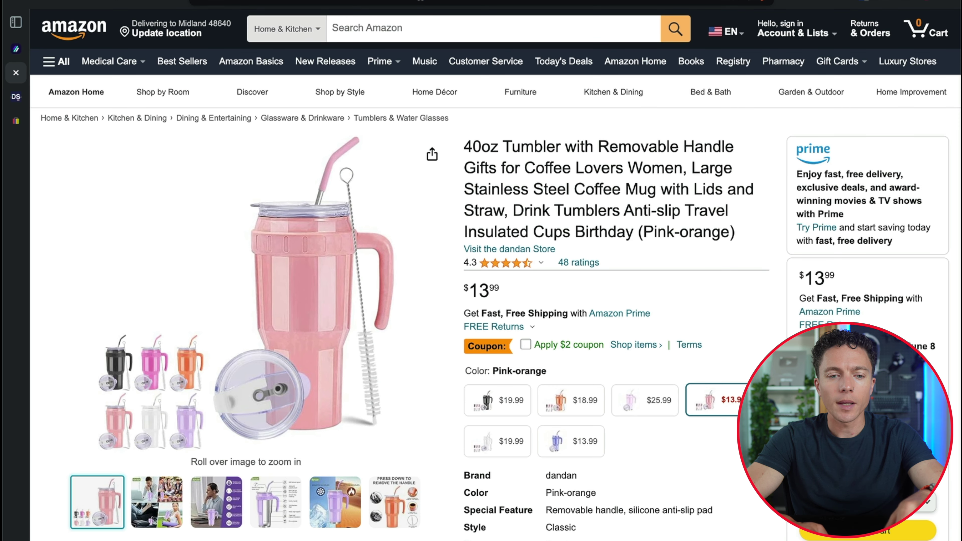
{"action": "right_click", "coordinate": [420, 3]}
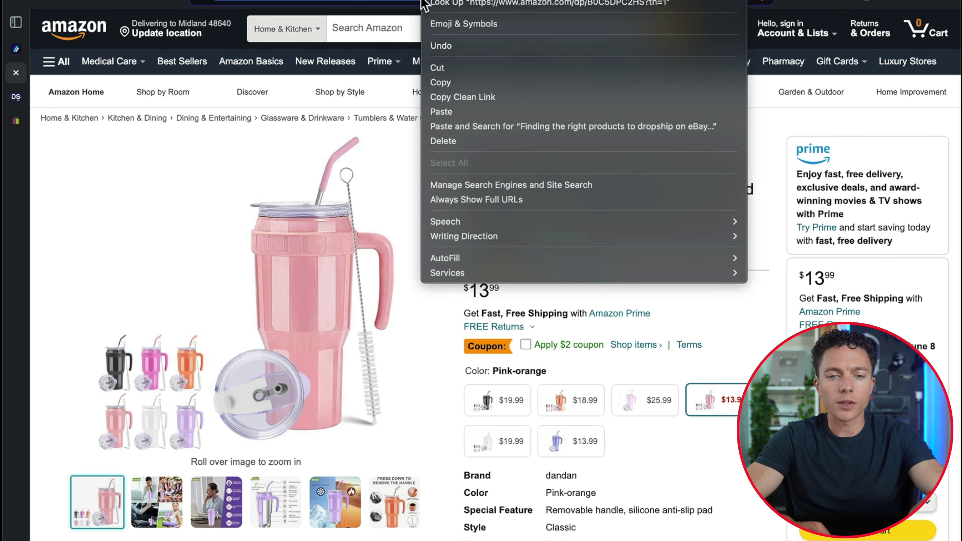
{"action": "left_click", "coordinate": [489, 81]}
{"action": "left_click", "coordinate": [13, 99]}
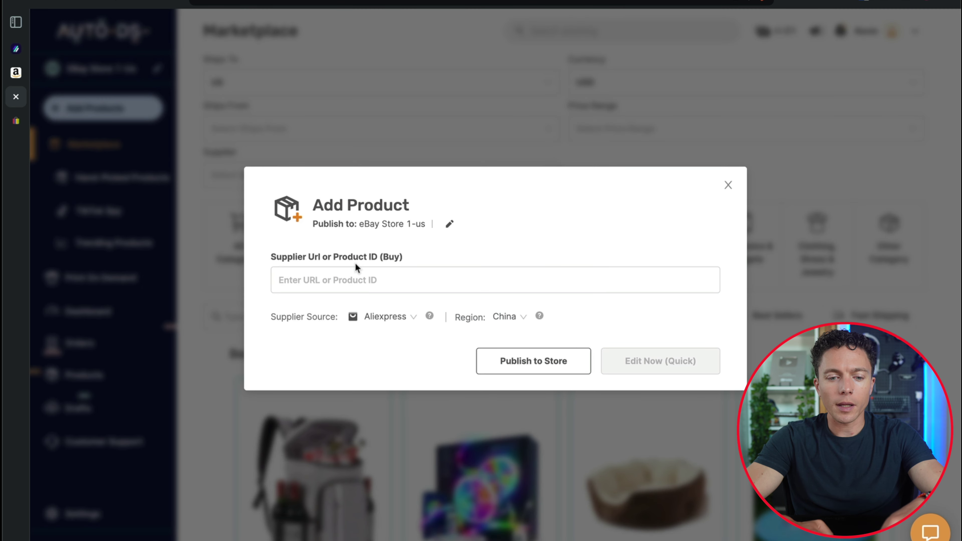
{"action": "left_click", "coordinate": [356, 281]}
{"action": "key", "text": "ctrl+v"}
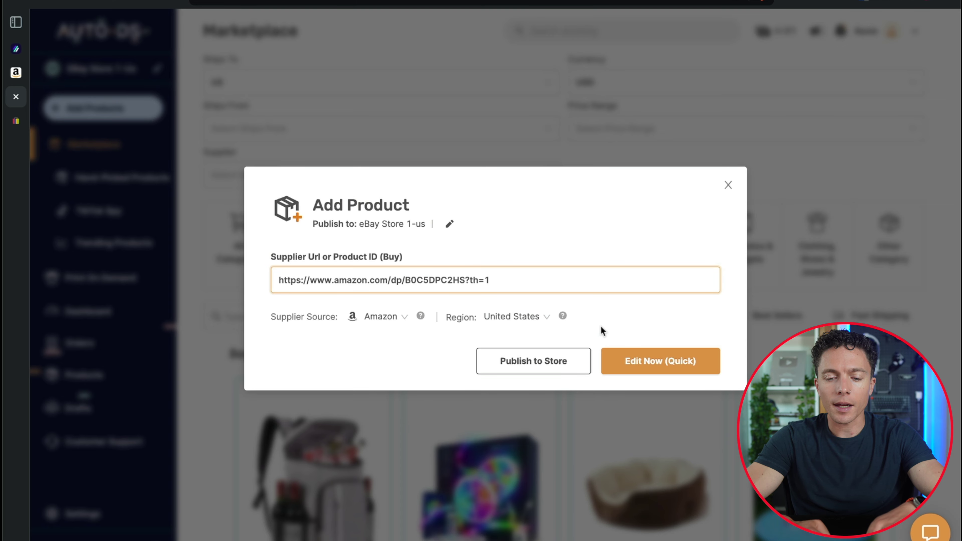
{"action": "left_click", "coordinate": [681, 374]}
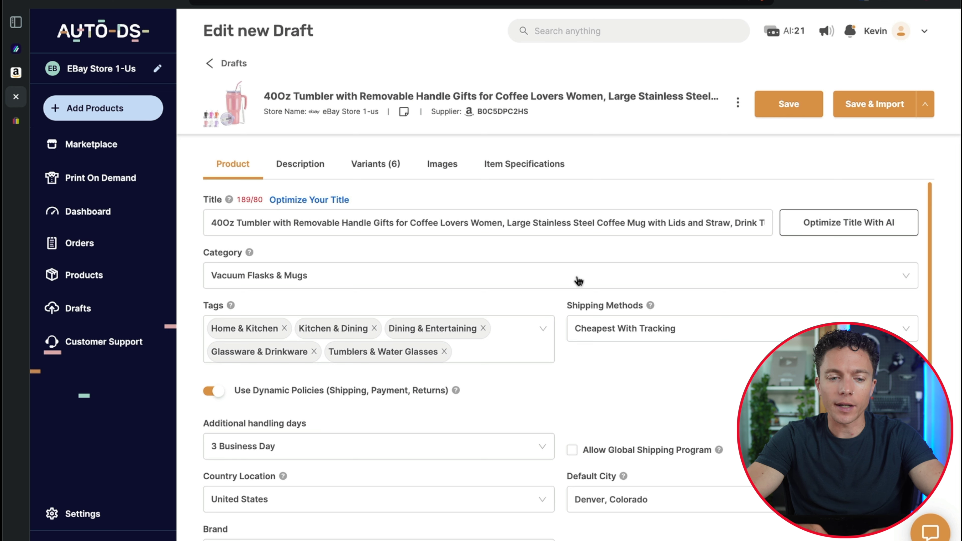
Delete the draft's long supplier title and go back to the ZIK results
{"action": "triple_click", "coordinate": [594, 222]}
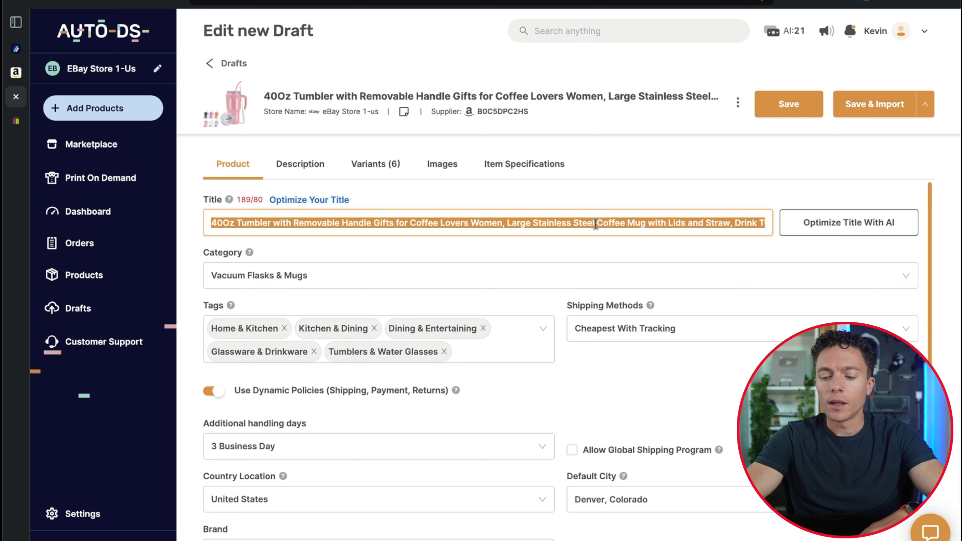
{"action": "key", "text": "BackSpace"}
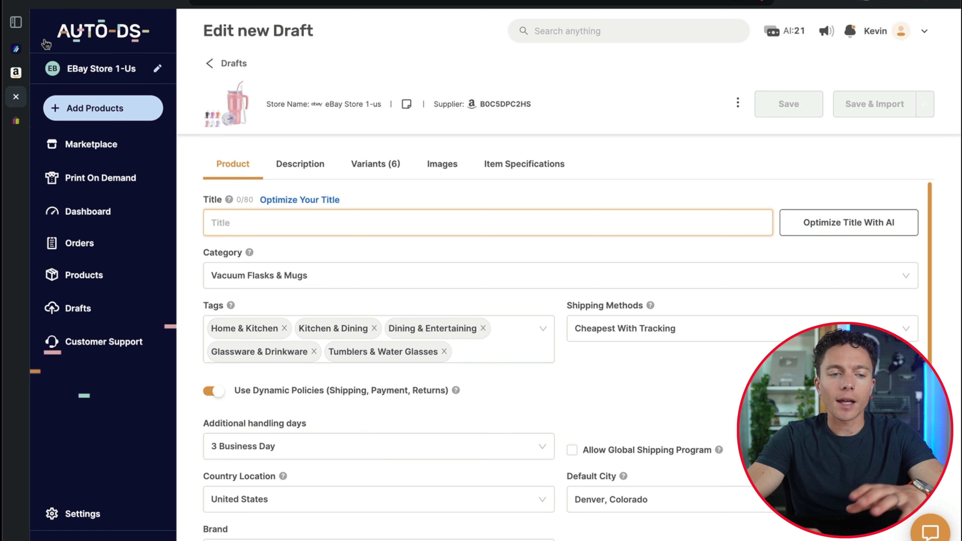
{"action": "left_click", "coordinate": [15, 48]}
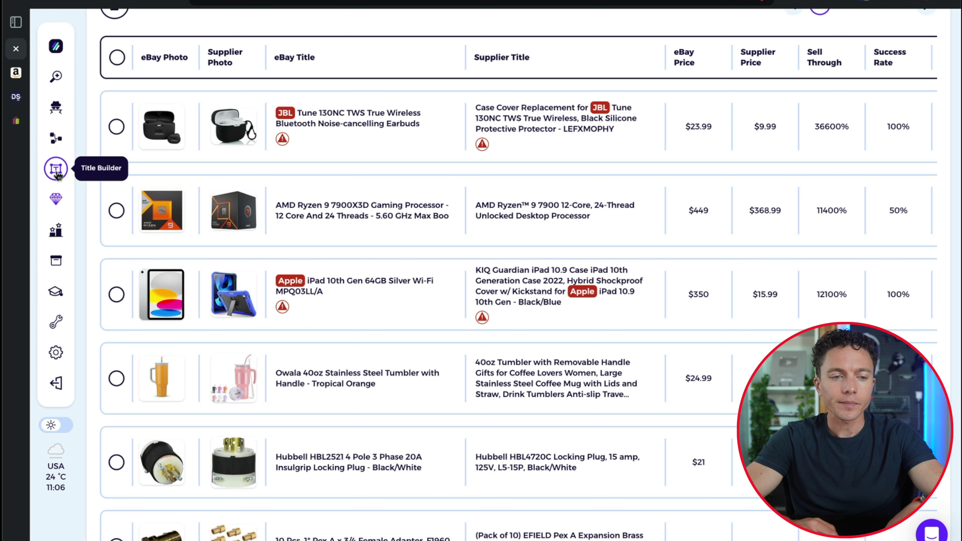
Search ZIK's Title Builder for 'tumble' and review the suggested keywords
{"action": "left_click", "coordinate": [56, 170]}
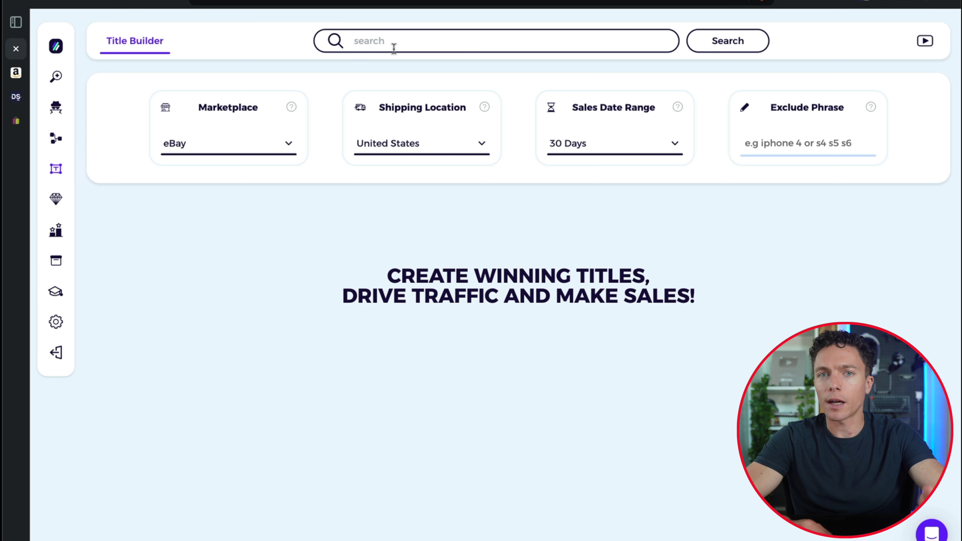
{"action": "left_click", "coordinate": [394, 48]}
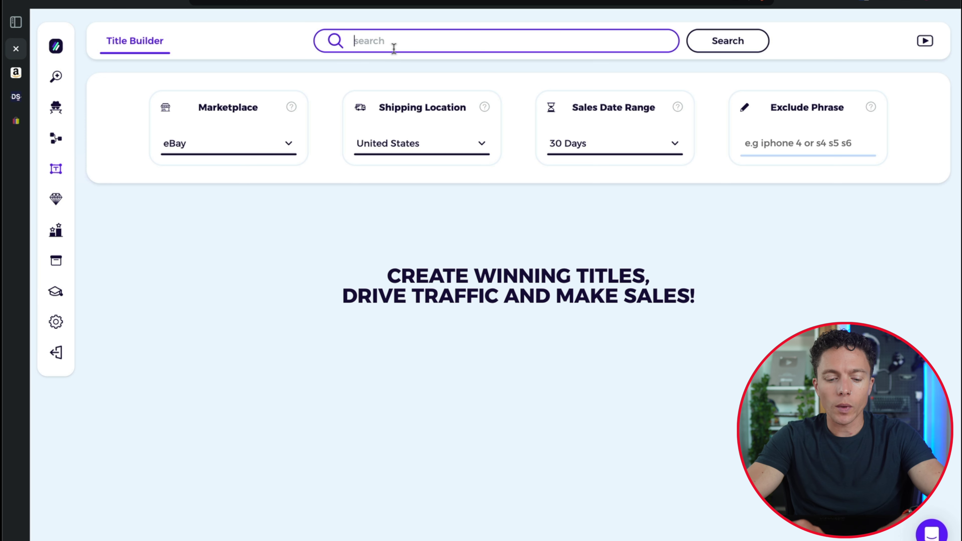
{"action": "type", "text": "tumble"}
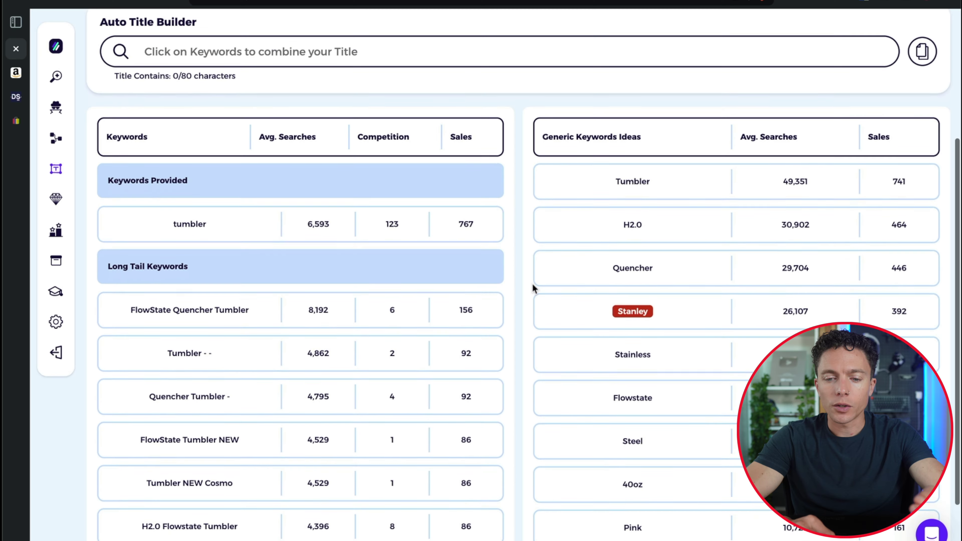
{"action": "scroll", "coordinate": [532, 289], "scroll_direction": "down", "scroll_amount": 1}
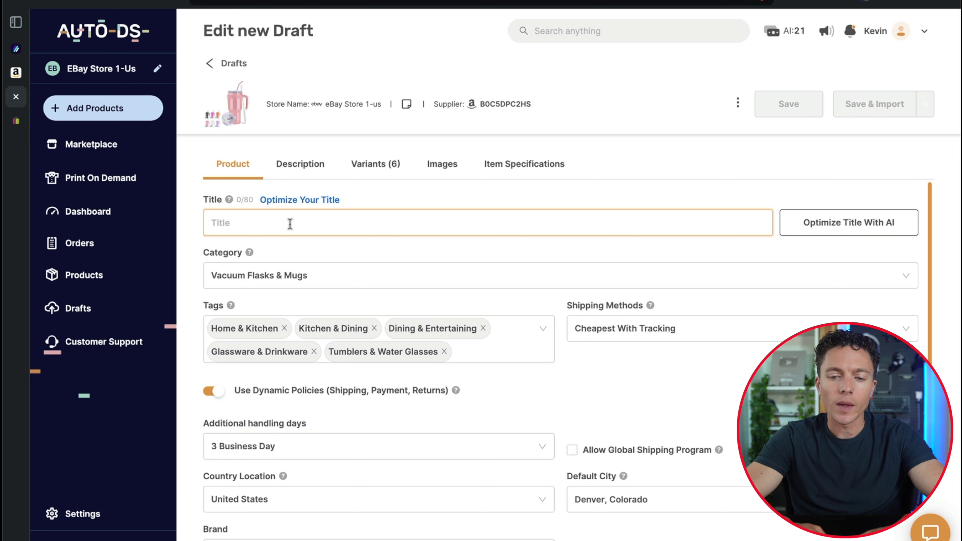
{"action": "scroll", "coordinate": [468, 261], "scroll_direction": "down", "scroll_amount": 5}
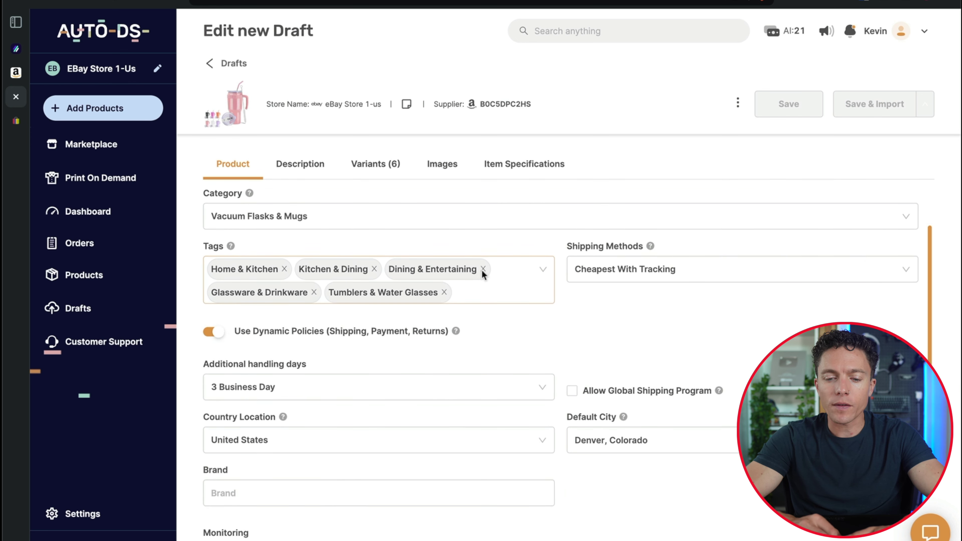
{"action": "scroll", "coordinate": [524, 335], "scroll_direction": "up", "scroll_amount": 5}
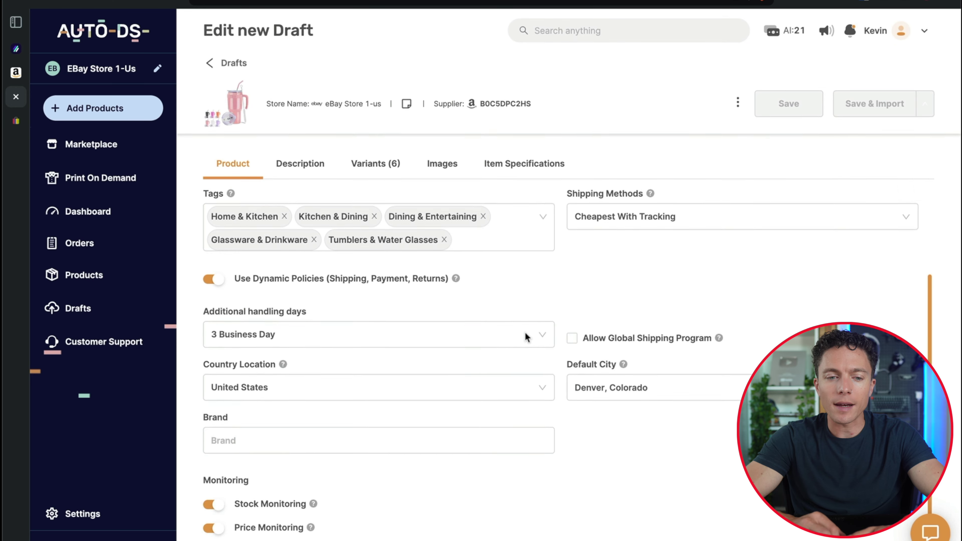
{"action": "left_click", "coordinate": [310, 167]}
{"action": "scroll", "coordinate": [400, 387], "scroll_direction": "down", "scroll_amount": 3}
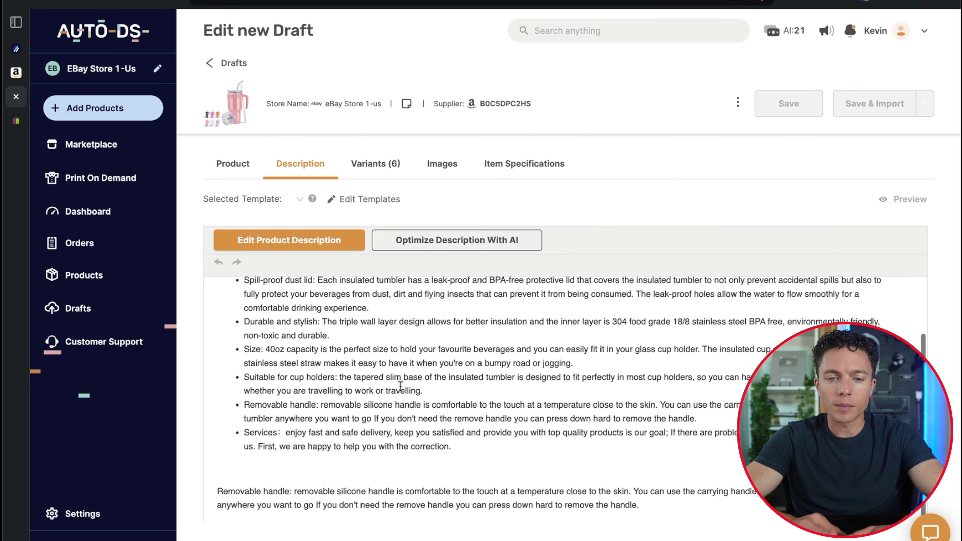
{"action": "left_click", "coordinate": [375, 171]}
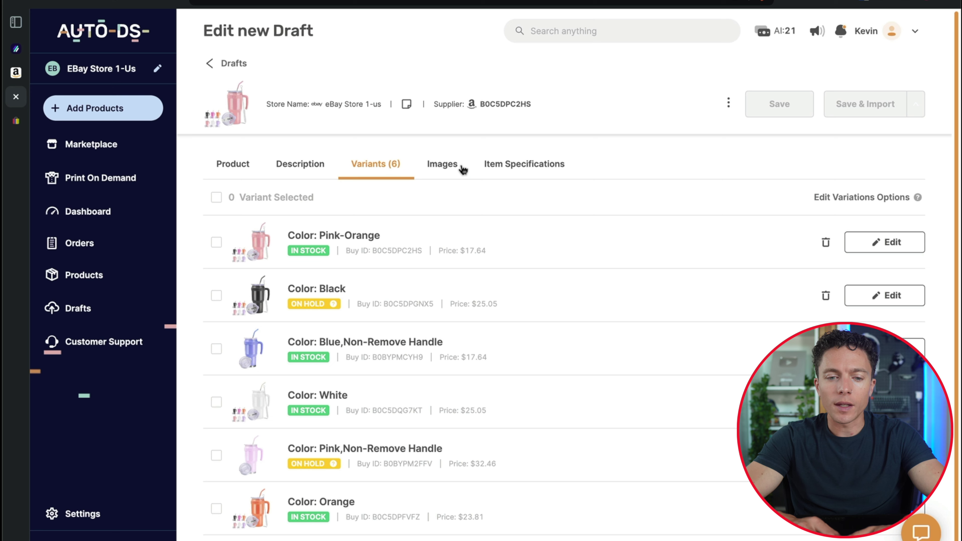
{"action": "left_click", "coordinate": [457, 167]}
{"action": "left_click", "coordinate": [360, 171]}
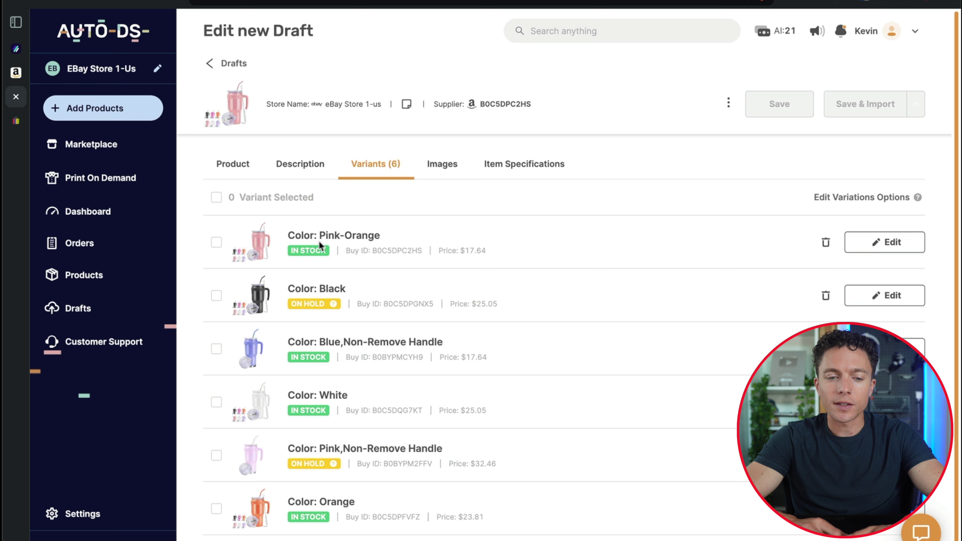
{"action": "left_click", "coordinate": [826, 295]}
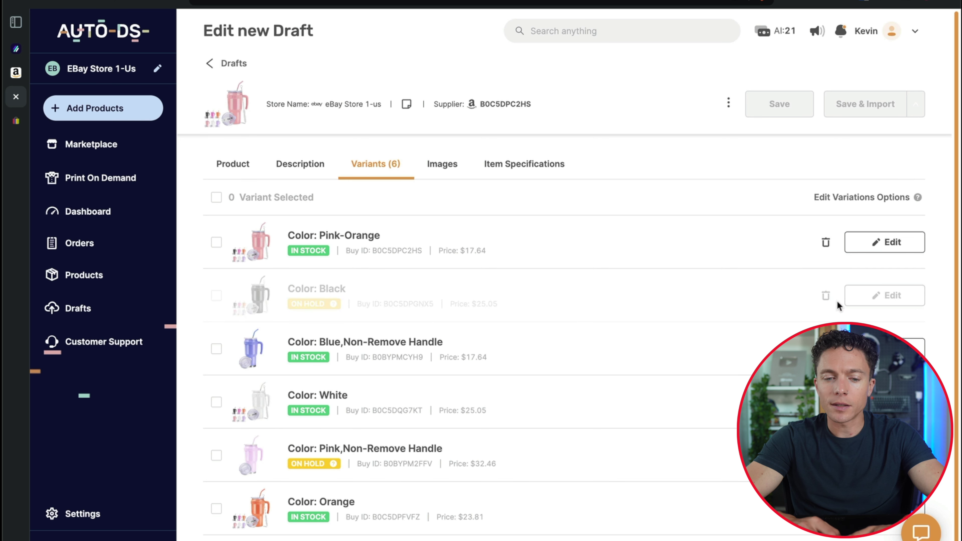
{"action": "left_click", "coordinate": [826, 296]}
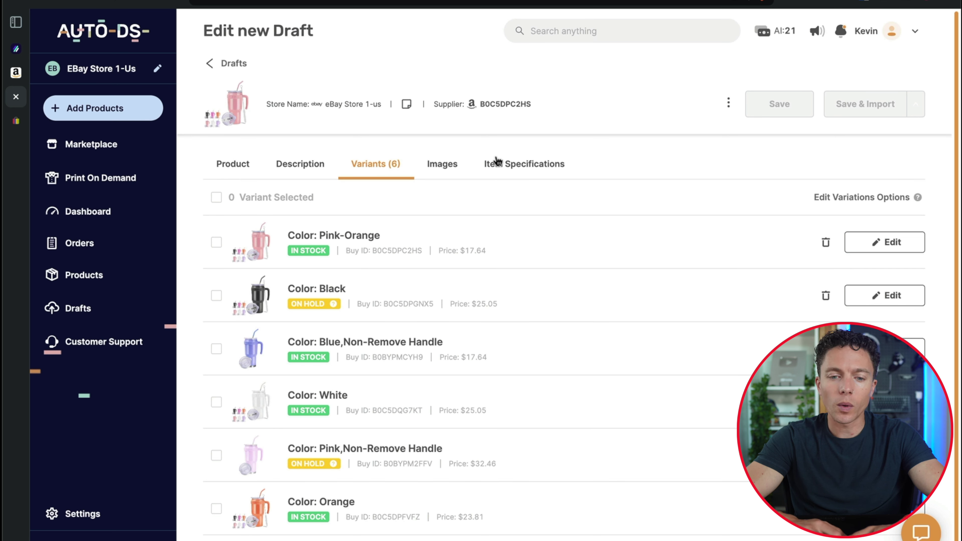
{"action": "left_click", "coordinate": [551, 165]}
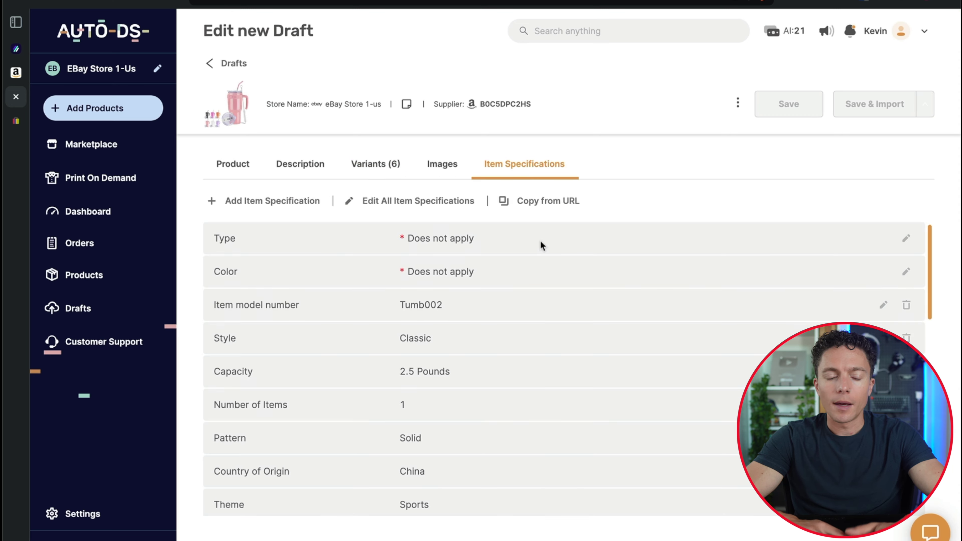
{"action": "left_click", "coordinate": [240, 163]}
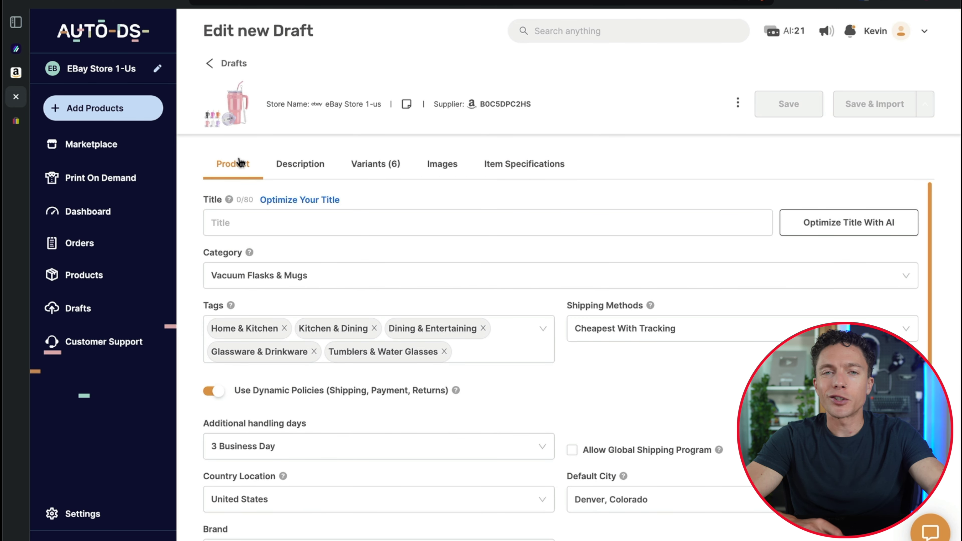
{"action": "left_click", "coordinate": [657, 213]}
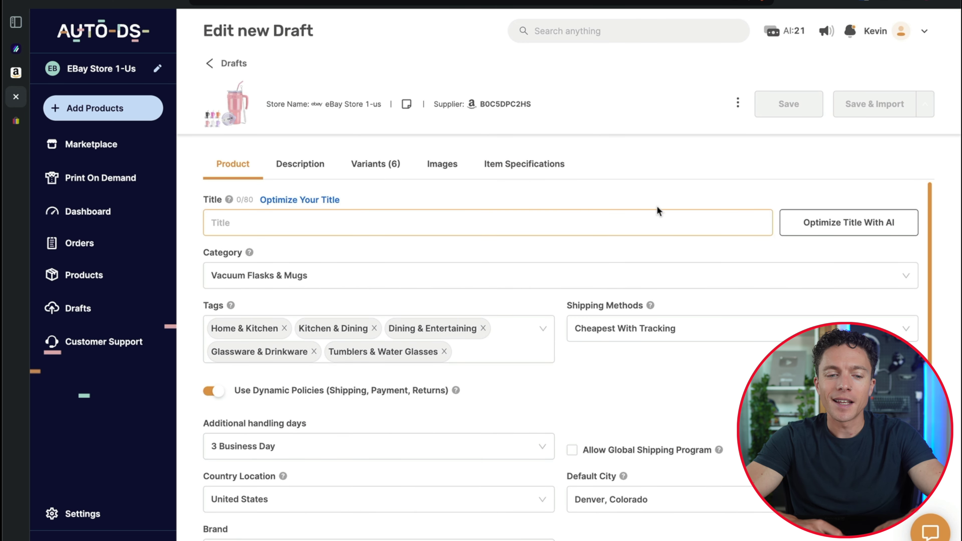
{"action": "type", "text": "Tumbler"}
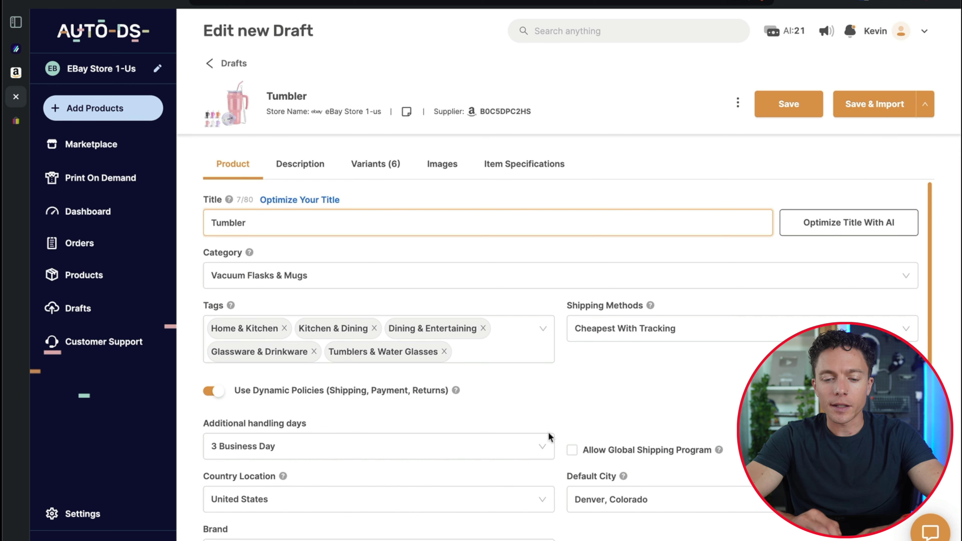
Check the draft's monitoring settings against the Amazon tumbler page, ending on Amazon
{"action": "scroll", "coordinate": [550, 436], "scroll_direction": "down", "scroll_amount": 3}
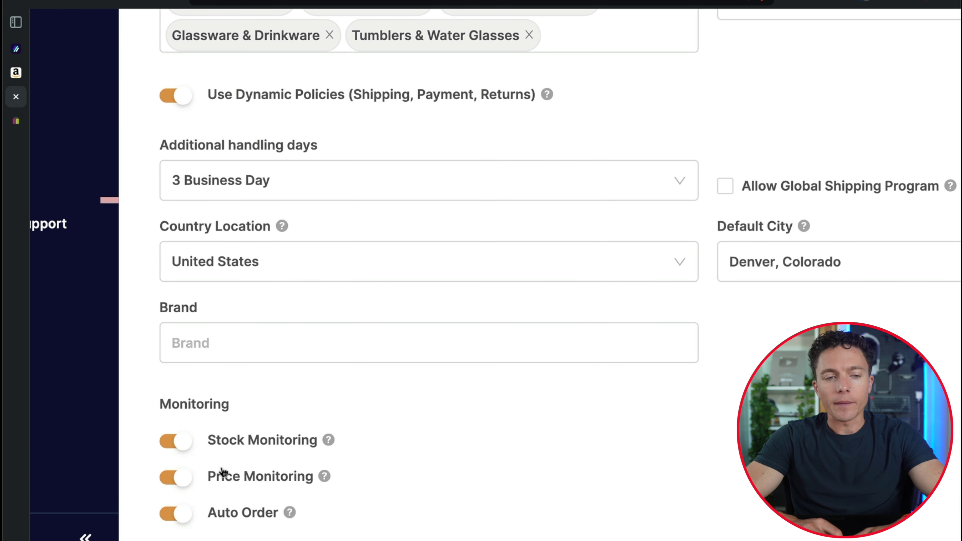
{"action": "left_click", "coordinate": [15, 73]}
{"action": "left_click", "coordinate": [14, 99]}
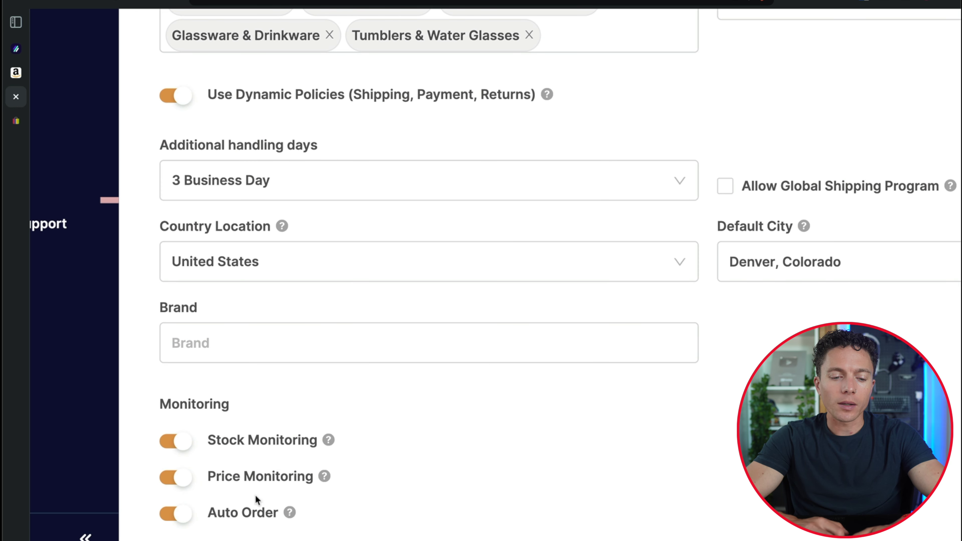
{"action": "left_click", "coordinate": [15, 72]}
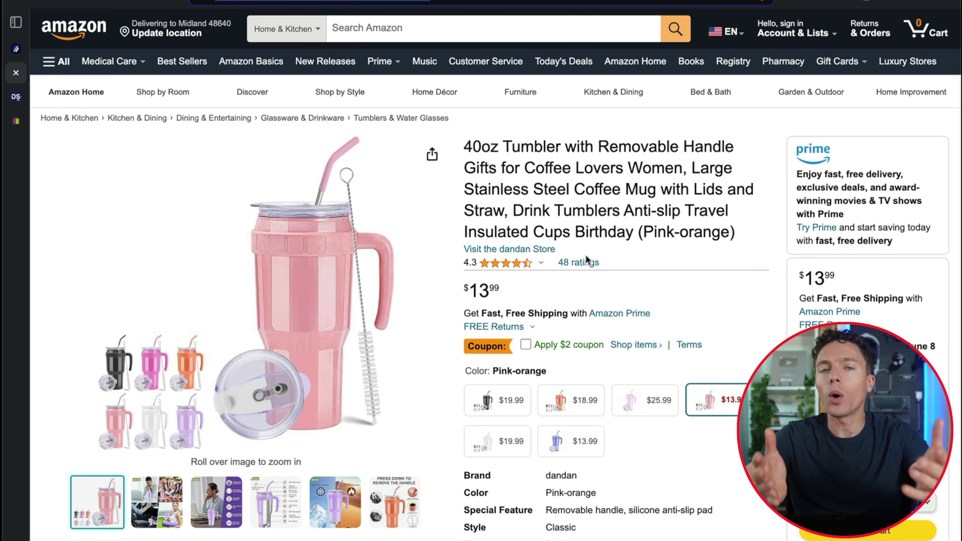
Return from the Amazon tumbler page to the ZIK Autopilot results
{"action": "left_click", "coordinate": [15, 50]}
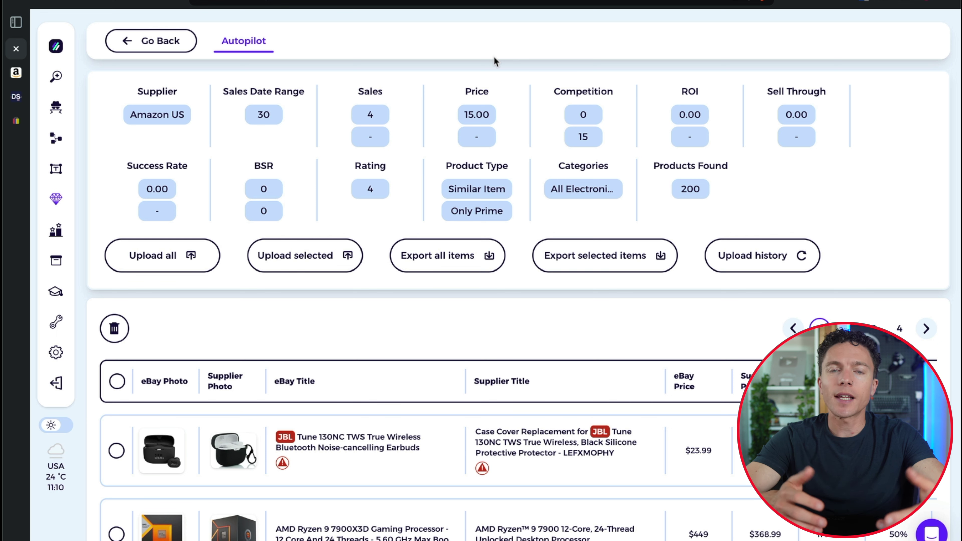
Glance at the Amazon tumbler page, then return to the AutoDS draft settings
{"action": "left_click", "coordinate": [16, 74]}
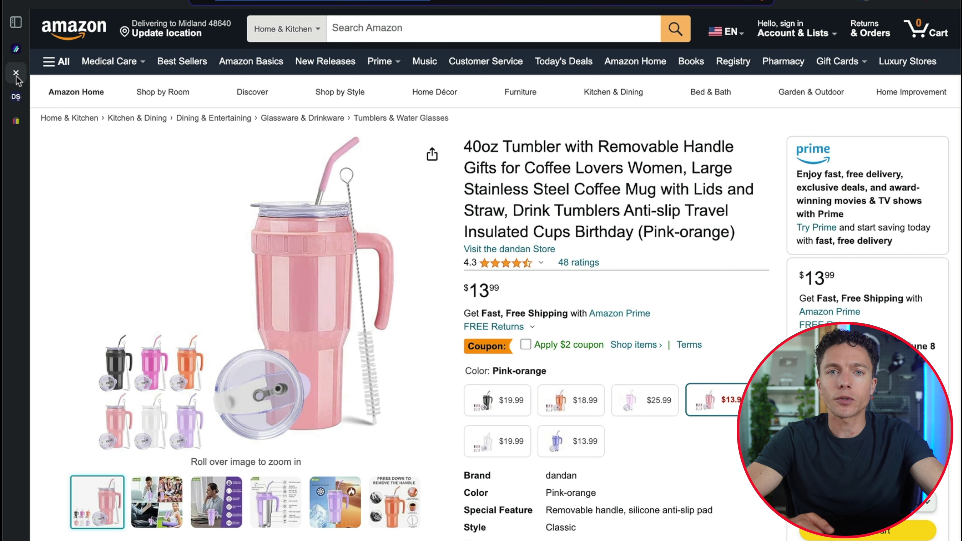
{"action": "left_click", "coordinate": [17, 99]}
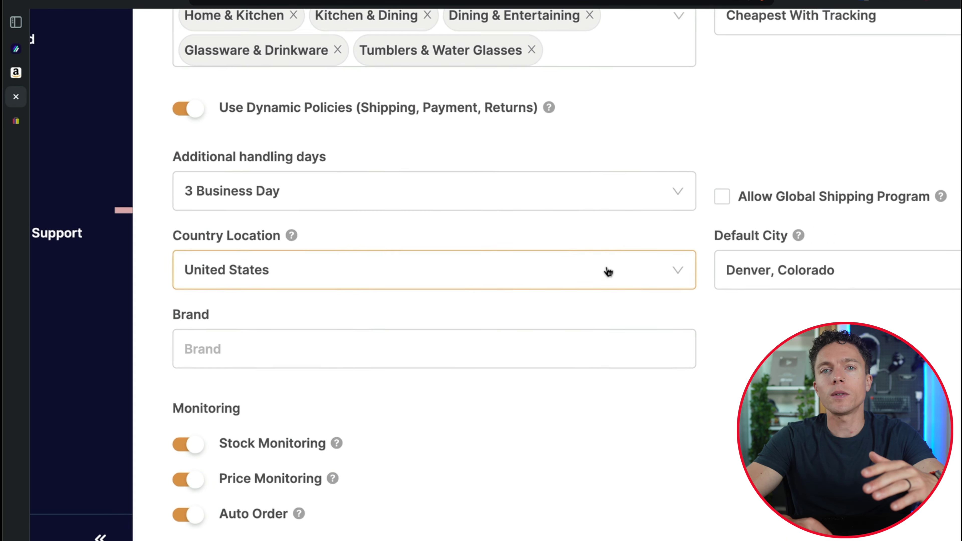